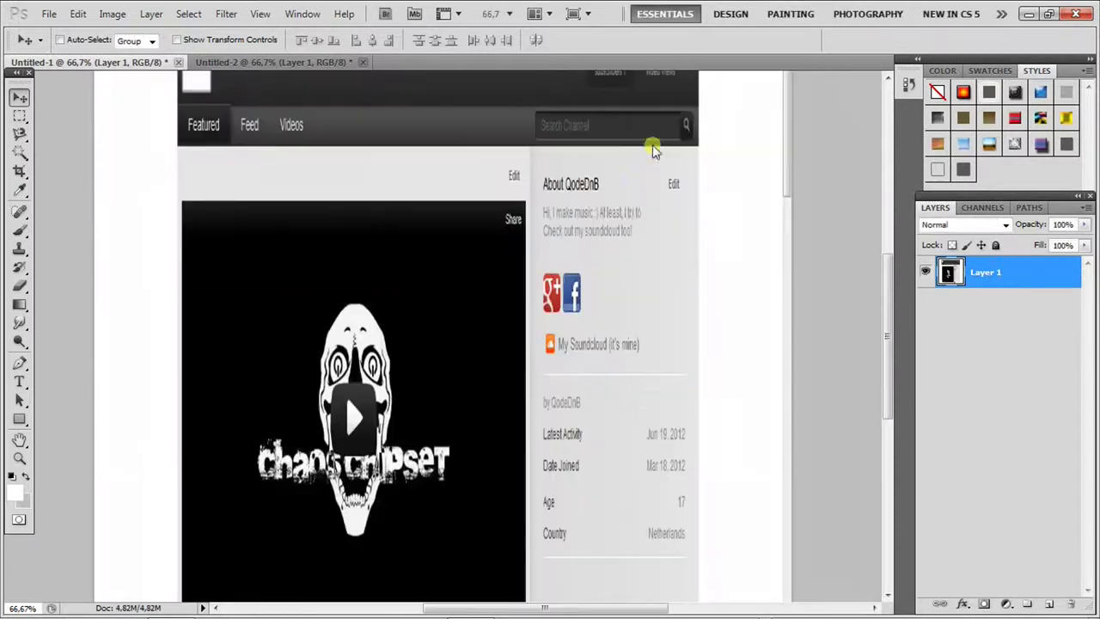
Increase the canvas height of the first screenshot document to make room for the second channel-page screenshot
{"action": "left_click", "coordinate": [111, 14]}
{"action": "left_click", "coordinate": [137, 69]}
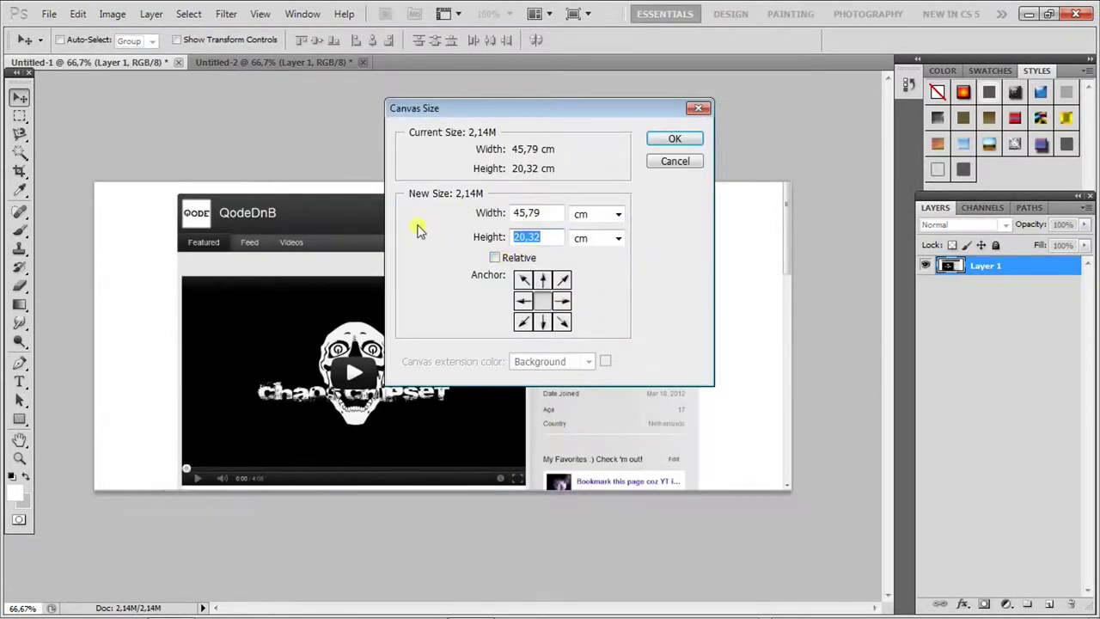
{"action": "left_click", "coordinate": [671, 142]}
Bring the second screenshot from Untitled-2 into Untitled-1 and nudge it into line with the first to continue the channel page
{"action": "scroll", "coordinate": [727, 229], "scroll_direction": "down", "scroll_amount": 5}
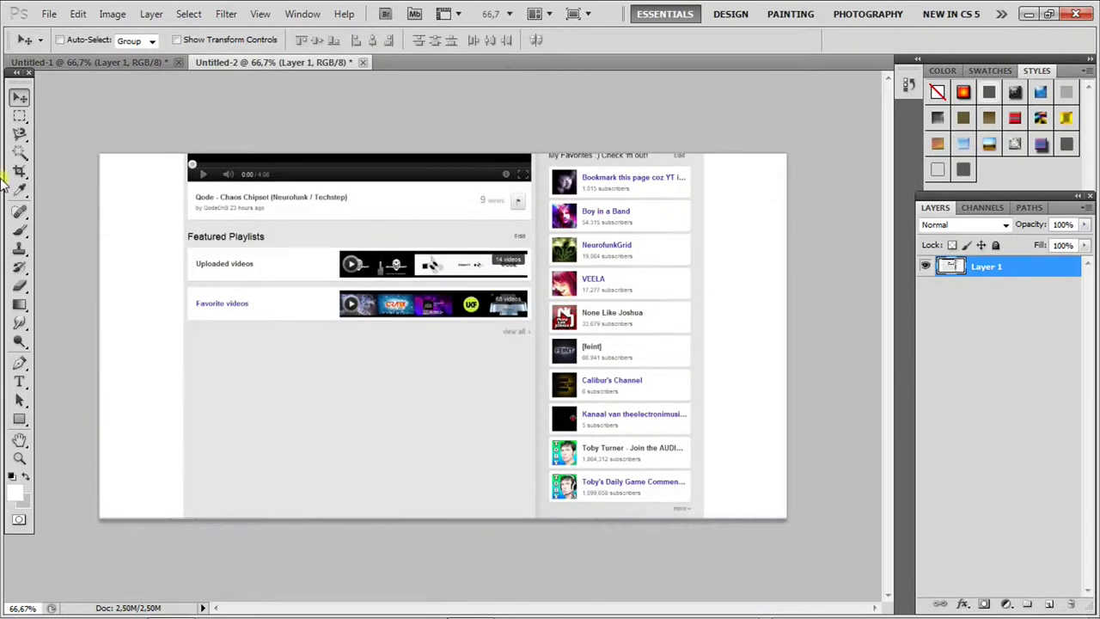
{"action": "left_click_drag", "start_coordinate": [387, 344], "coordinate": [540, 472]}
{"action": "key", "text": "Right"}
{"action": "key", "text": "Right"}
{"action": "key", "text": "Right"}
{"action": "key", "text": "Right"}
{"action": "key", "text": "Right"}
{"action": "key", "text": "Right"}
{"action": "key", "text": "Right"}
{"action": "key", "text": "Right"}
{"action": "key", "text": "Right"}
{"action": "key", "text": "Right"}
{"action": "key", "text": "Right"}
{"action": "key", "text": "Right"}
{"action": "key", "text": "Right"}
{"action": "key", "text": "Right"}
{"action": "key", "text": "Right"}
{"action": "key", "text": "Up"}
{"action": "key", "text": "Up"}
{"action": "key", "text": "Up"}
{"action": "key", "text": "Up"}
{"action": "key", "text": "Up"}
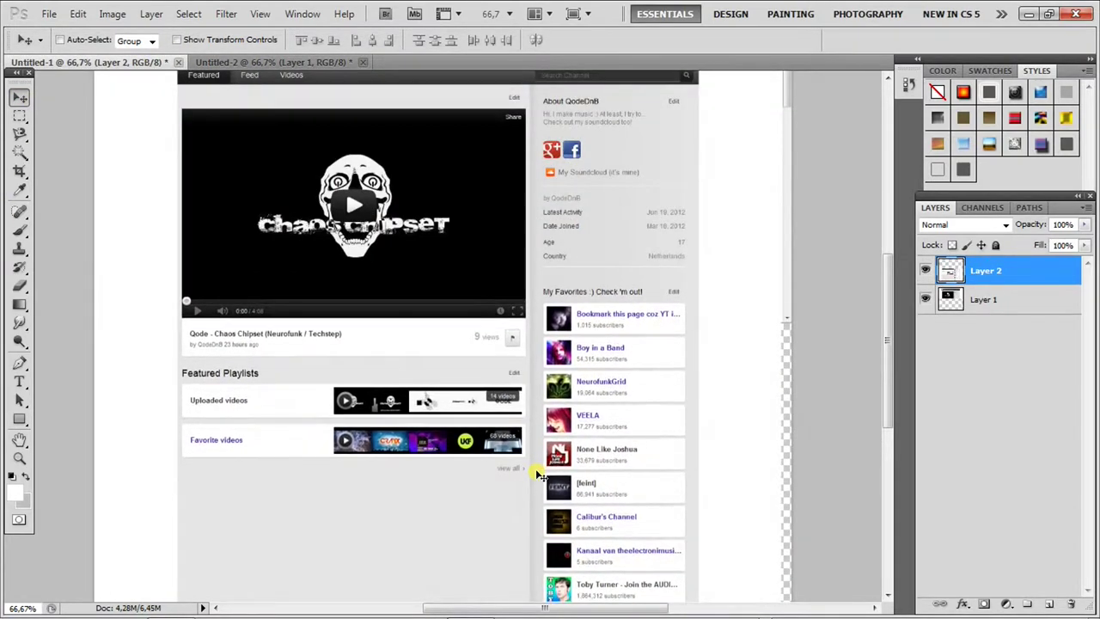
Merge the two screenshot layers into a single layer
{"action": "left_click_drag", "start_coordinate": [886, 308], "coordinate": [883, 269]}
{"action": "left_click", "coordinate": [984, 300], "text": "ctrl"}
{"action": "right_click", "coordinate": [980, 299]}
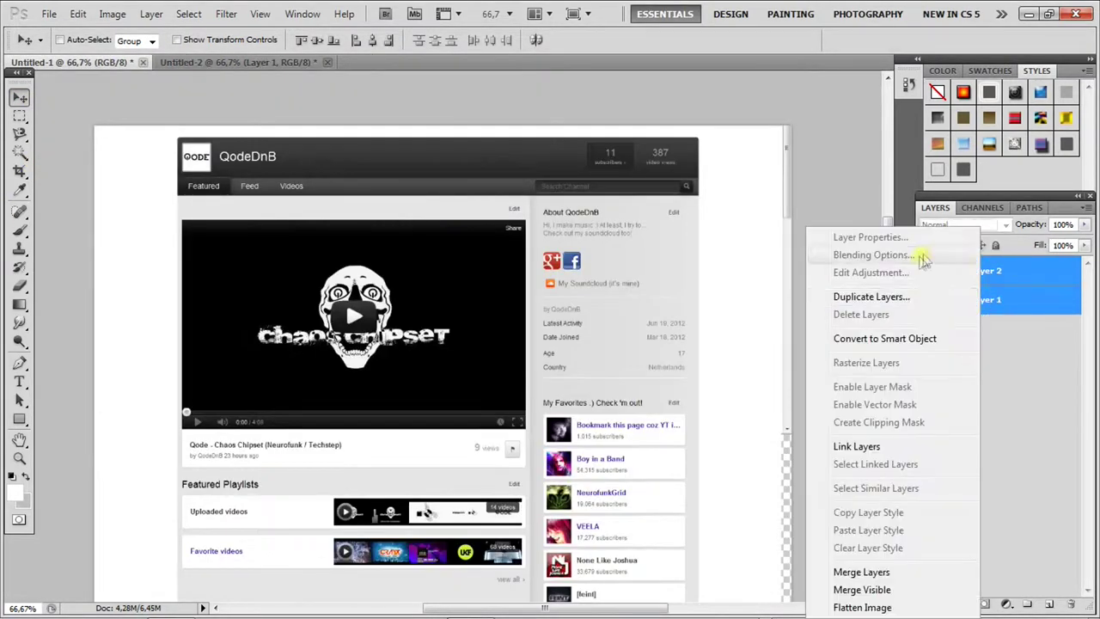
{"action": "left_click", "coordinate": [862, 572]}
{"action": "scroll", "coordinate": [31, 197], "scroll_direction": "down", "scroll_amount": 5}
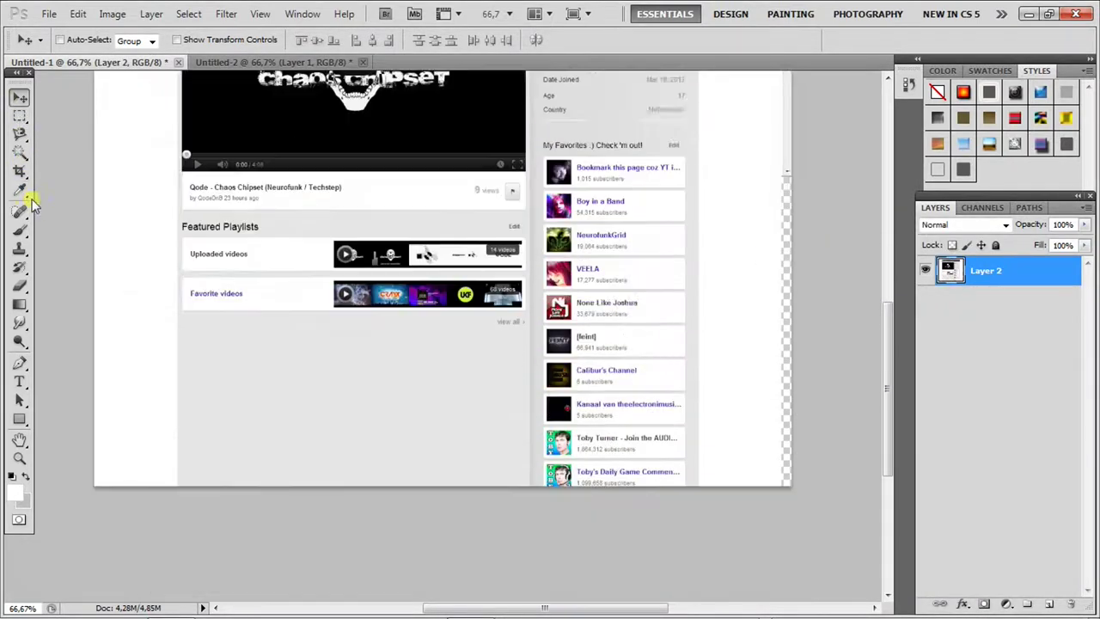
Draw a white rectangle shape covering the channel page's central content column
{"action": "left_click", "coordinate": [19, 418]}
{"action": "left_click", "coordinate": [484, 39]}
{"action": "left_click", "coordinate": [1037, 165]}
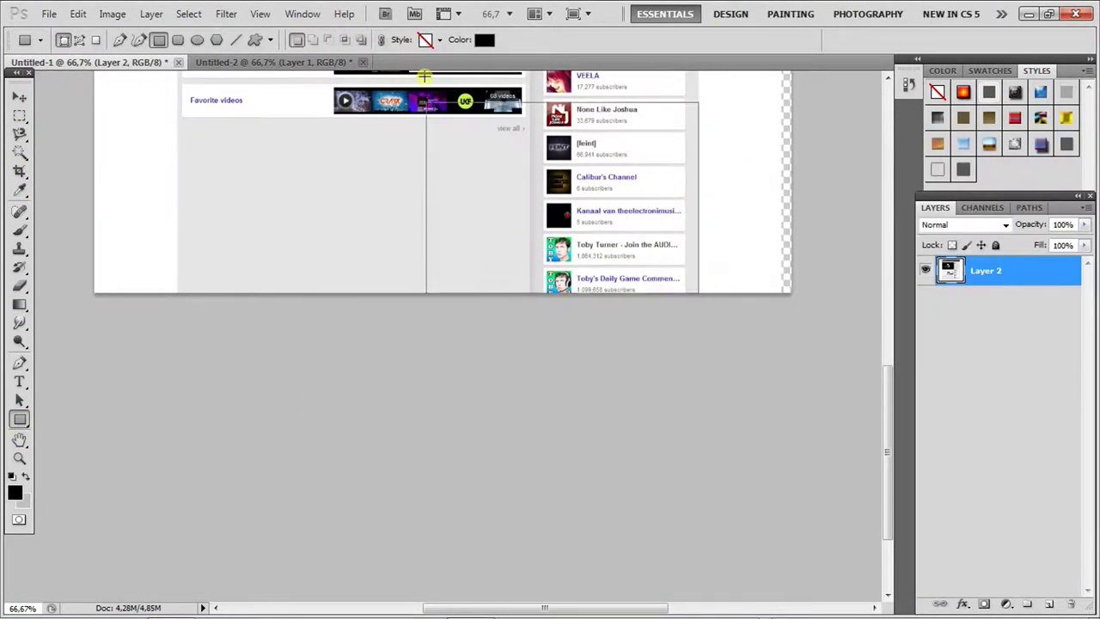
{"action": "scroll", "coordinate": [177, 226], "scroll_direction": "up", "scroll_amount": 5}
{"action": "left_click", "coordinate": [484, 40]}
{"action": "left_click", "coordinate": [684, 171]}
{"action": "left_click", "coordinate": [1038, 166]}
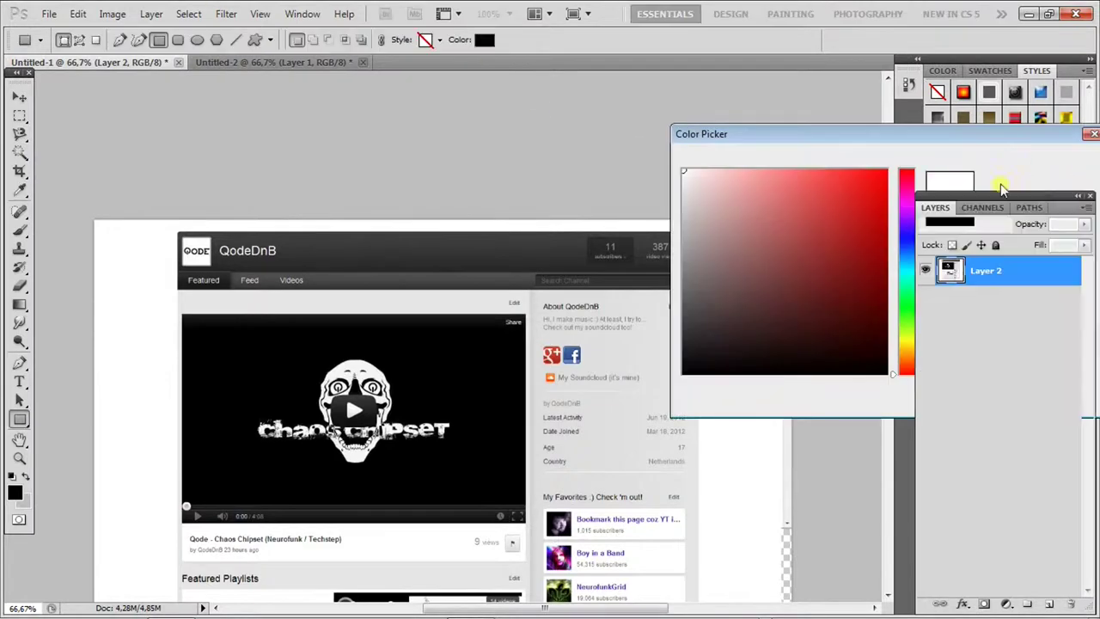
{"action": "scroll", "coordinate": [699, 583], "scroll_direction": "down", "scroll_amount": 5}
{"action": "left_click_drag", "start_coordinate": [699, 582], "coordinate": [177, 239]}
{"action": "scroll", "coordinate": [419, 344], "scroll_direction": "down", "scroll_amount": 5}
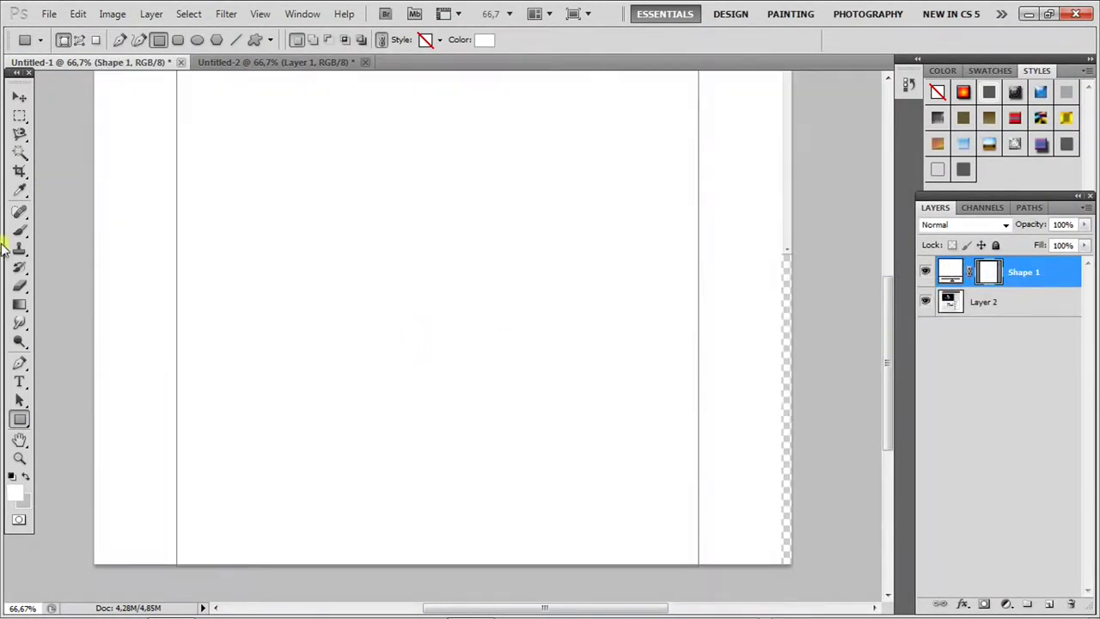
Draw a black rectangle shape over the whole canvas, placed beneath the white rectangle and above the screenshot layer
{"action": "scroll", "coordinate": [283, 215], "scroll_direction": "up", "scroll_amount": 4}
{"action": "left_click", "coordinate": [484, 39]}
{"action": "left_click", "coordinate": [685, 373]}
{"action": "left_click", "coordinate": [1017, 163]}
{"action": "key", "text": "ctrl+z"}
{"action": "left_click", "coordinate": [482, 39]}
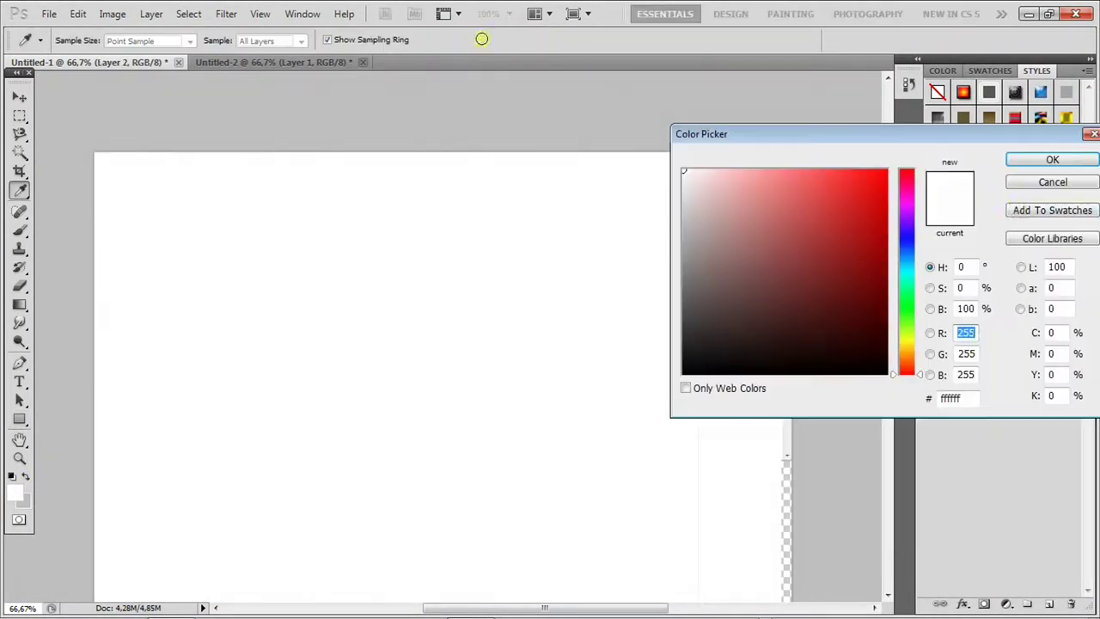
{"action": "left_click", "coordinate": [1052, 159]}
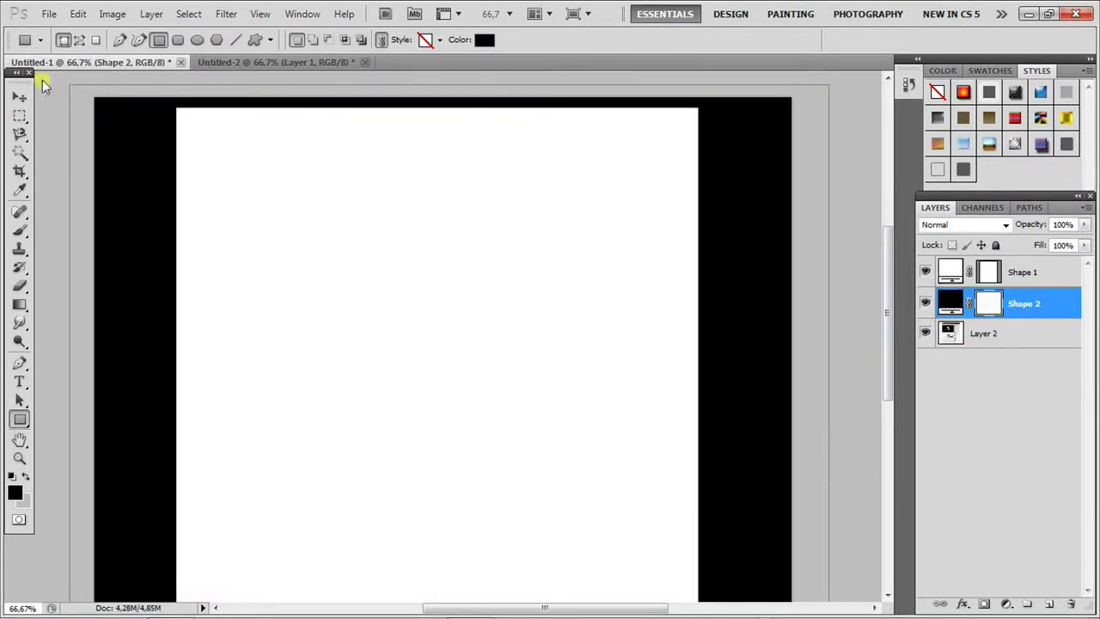
Place a Cooper Std 130 pt text box starting over the left black strip and set the text color to white
{"action": "left_click", "coordinate": [962, 333]}
{"action": "scroll", "coordinate": [847, 343], "scroll_direction": "down", "scroll_amount": 4}
{"action": "scroll", "coordinate": [516, 310], "scroll_direction": "up", "scroll_amount": 5}
{"action": "scroll", "coordinate": [312, 289], "scroll_direction": "down", "scroll_amount": 5}
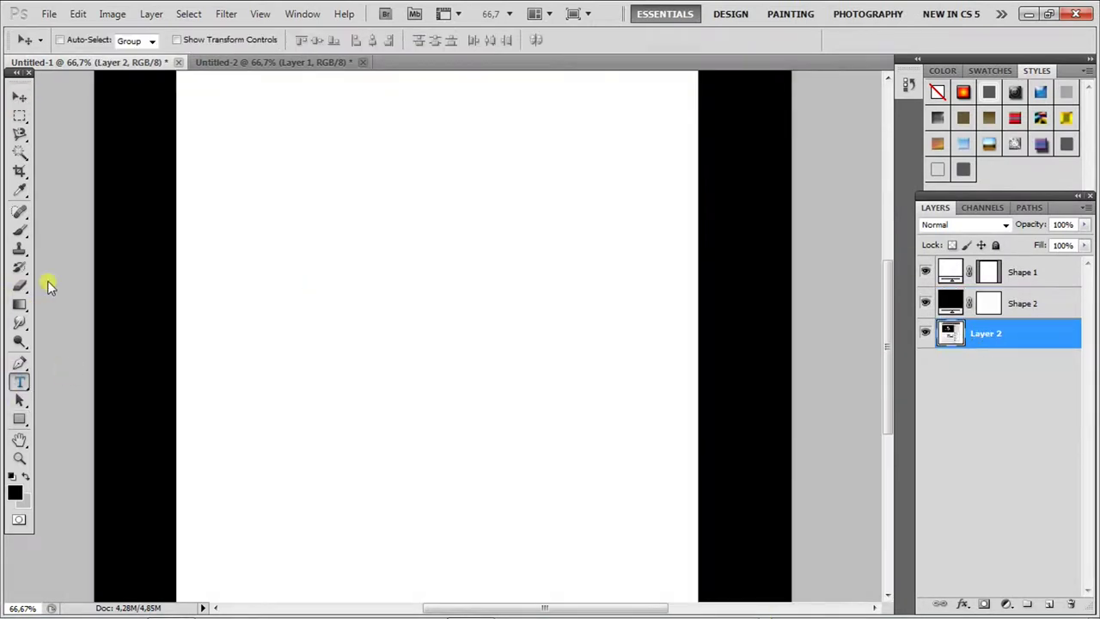
{"action": "key", "text": "t"}
{"action": "left_click_drag", "start_coordinate": [439, 404], "coordinate": [628, 458]}
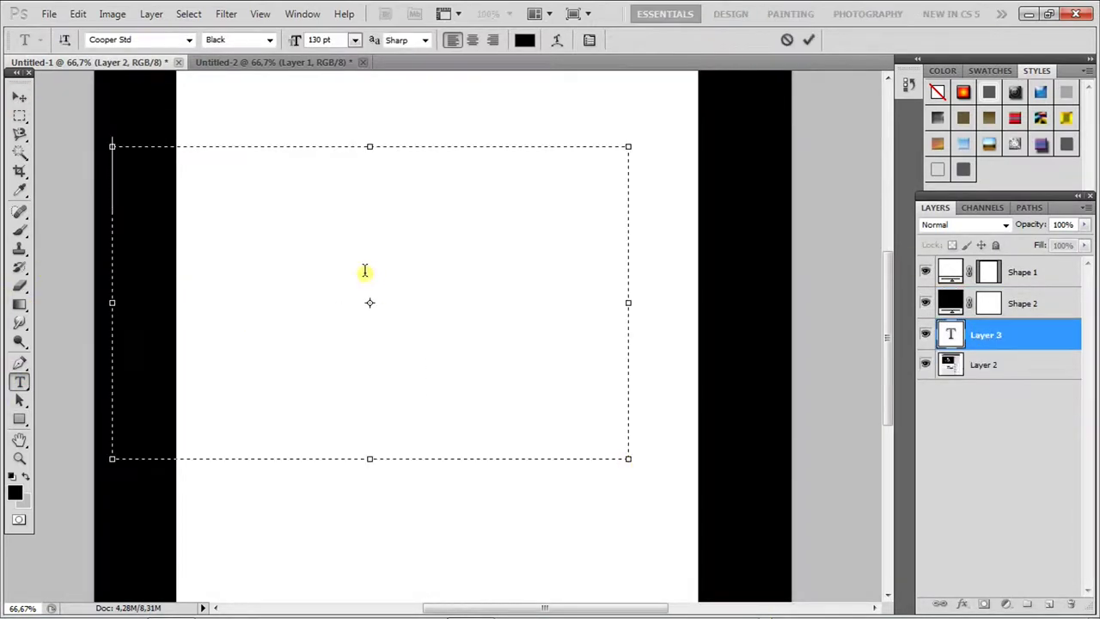
{"action": "left_click", "coordinate": [524, 40]}
{"action": "left_click", "coordinate": [686, 129]}
{"action": "left_click", "coordinate": [1053, 157]}
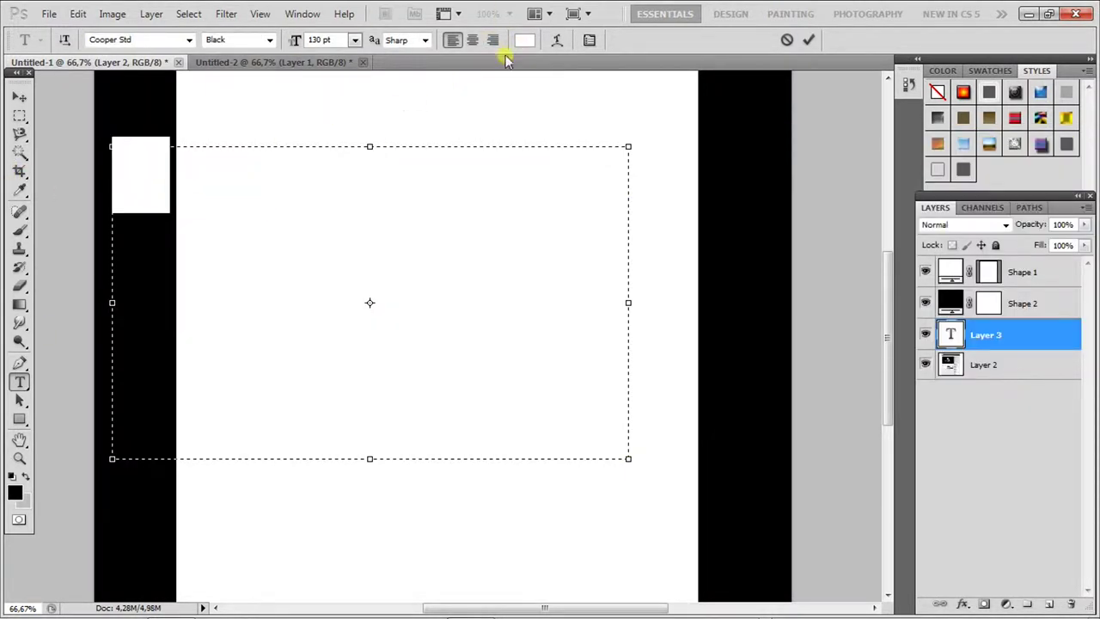
{"action": "left_click", "coordinate": [524, 39]}
{"action": "left_click", "coordinate": [1053, 159]}
Delete the newly added text layer
{"action": "left_click_drag", "start_coordinate": [205, 179], "coordinate": [94, 212]}
{"action": "left_click", "coordinate": [20, 97]}
{"action": "right_click", "coordinate": [984, 336]}
{"action": "left_click", "coordinate": [861, 212]}
Add a text box starting over the left black strip, enter "q", and move its layer above both shape layers
{"action": "left_click", "coordinate": [19, 383]}
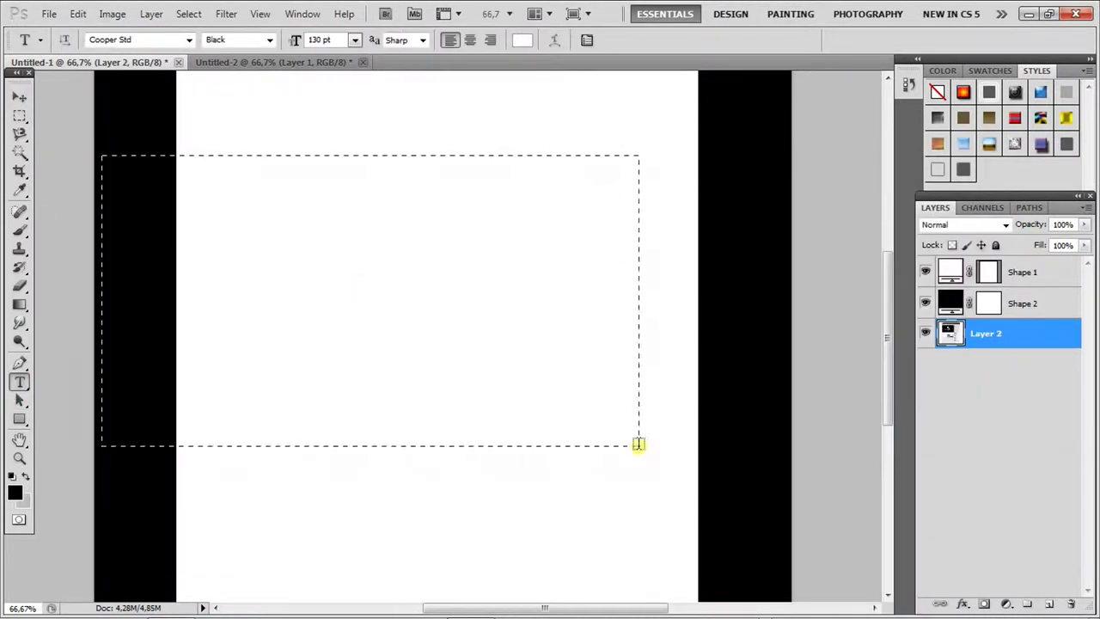
{"action": "left_click_drag", "start_coordinate": [638, 445], "coordinate": [639, 444]}
{"action": "type", "text": "q"}
{"action": "left_click_drag", "start_coordinate": [986, 333], "coordinate": [985, 258]}
{"action": "left_click", "coordinate": [19, 97]}
{"action": "right_click", "coordinate": [137, 181]}
{"action": "left_click", "coordinate": [60, 199]}
{"action": "left_click", "coordinate": [20, 382]}
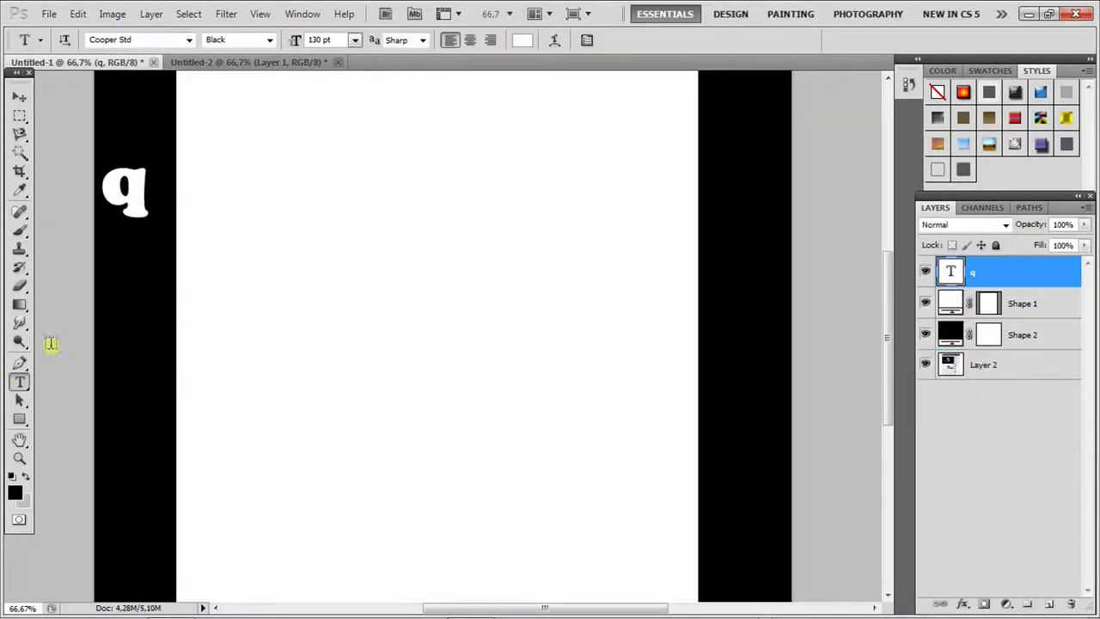
Replace the text with "Qode", one letter per line, and set its font to Ethnocentric
{"action": "left_click_drag", "start_coordinate": [150, 189], "coordinate": [103, 188]}
{"action": "type", "text": "Q"}
{"action": "key", "text": "BackSpace"}
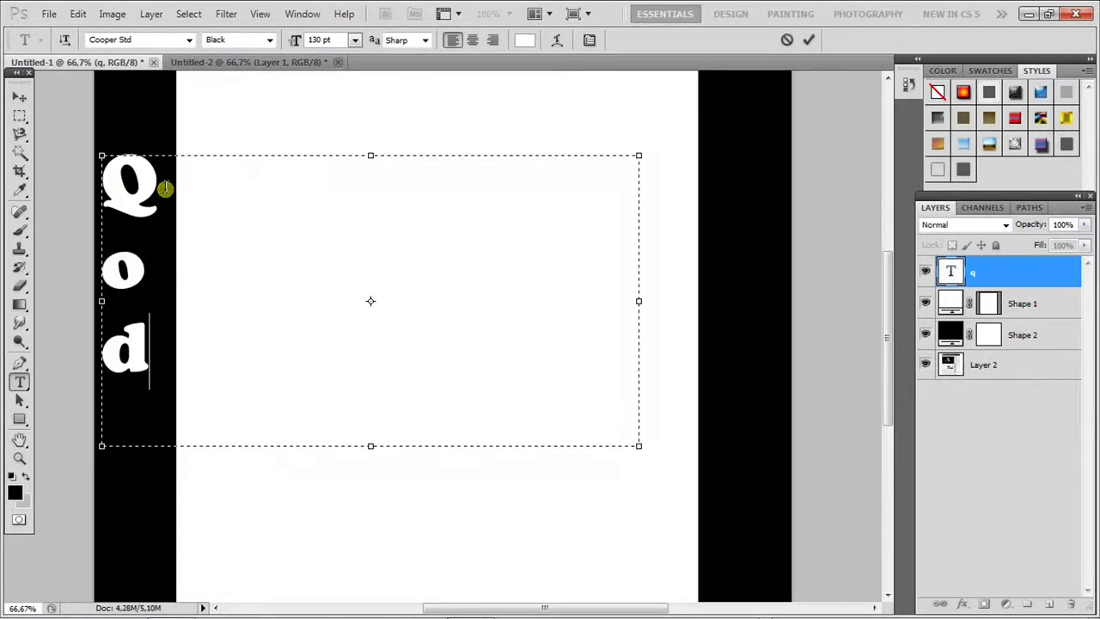
{"action": "type", "text": "e"}
{"action": "key", "text": "ctrl+a"}
{"action": "left_click", "coordinate": [189, 39]}
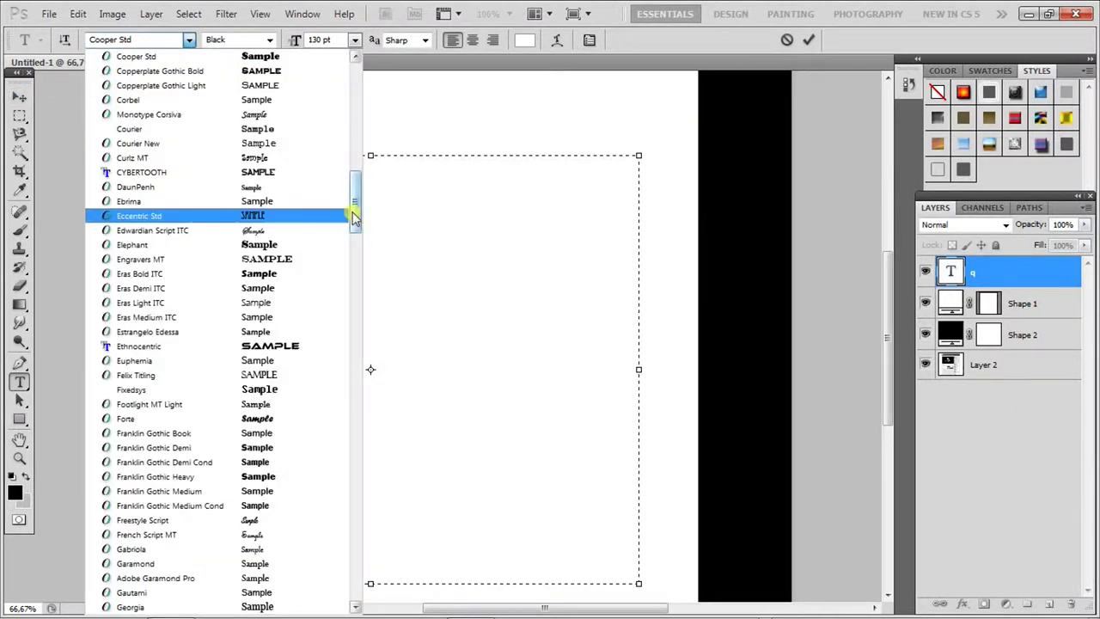
{"action": "left_click", "coordinate": [287, 347]}
{"action": "left_click", "coordinate": [22, 93]}
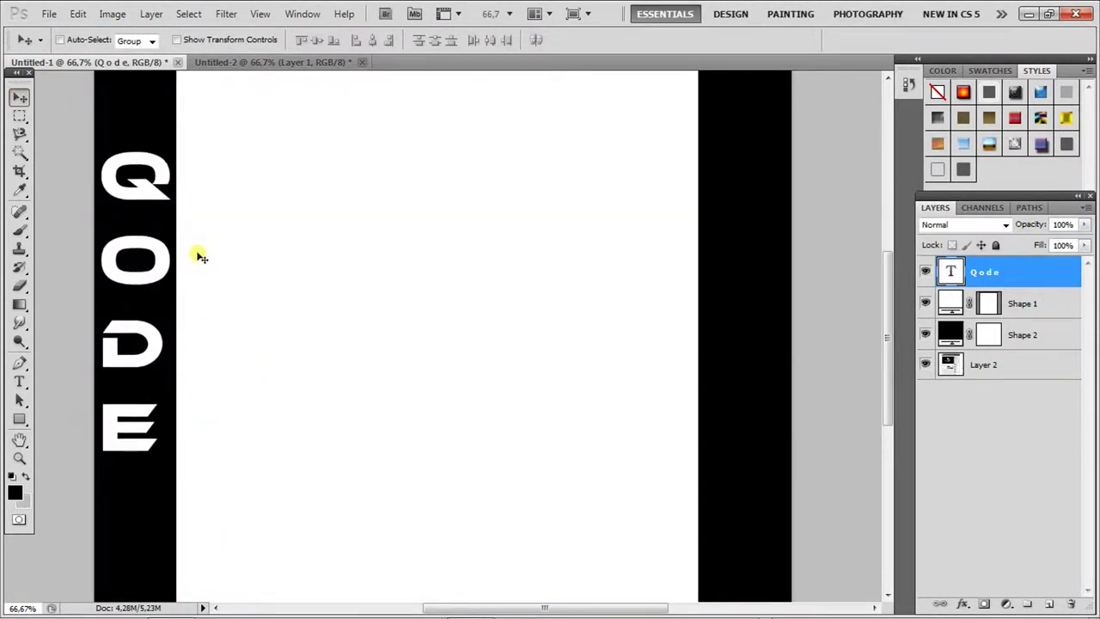
Switch to the RockMelt browser and examine the layout of the YouTube channel page
{"action": "scroll", "coordinate": [197, 256], "scroll_direction": "up", "scroll_amount": 3}
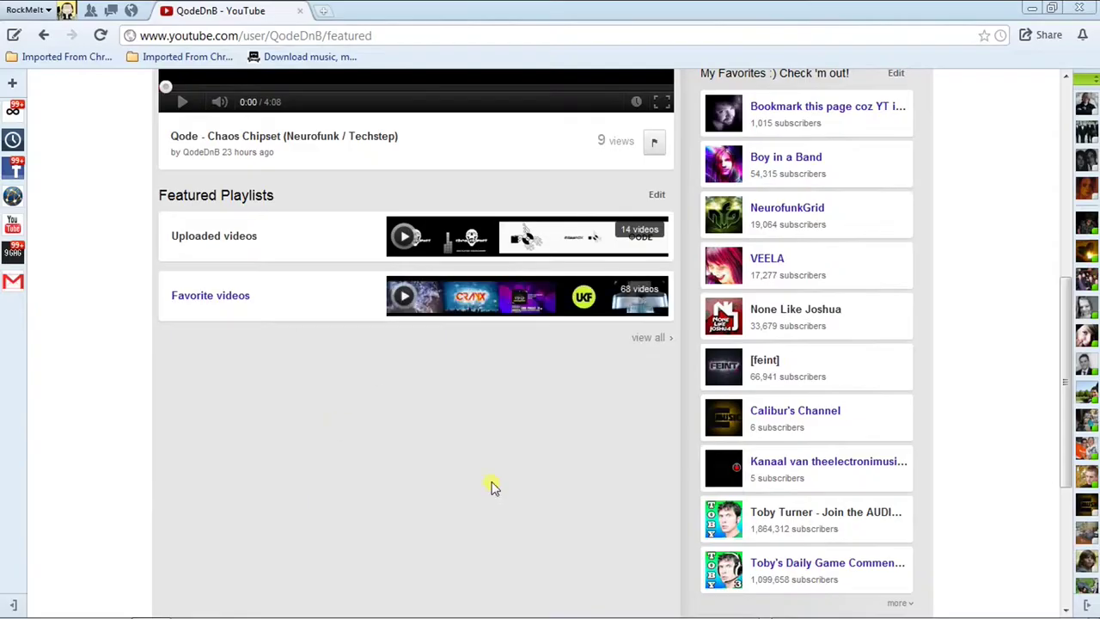
{"action": "scroll", "coordinate": [491, 486], "scroll_direction": "down", "scroll_amount": 4}
{"action": "scroll", "coordinate": [462, 430], "scroll_direction": "up", "scroll_amount": 7}
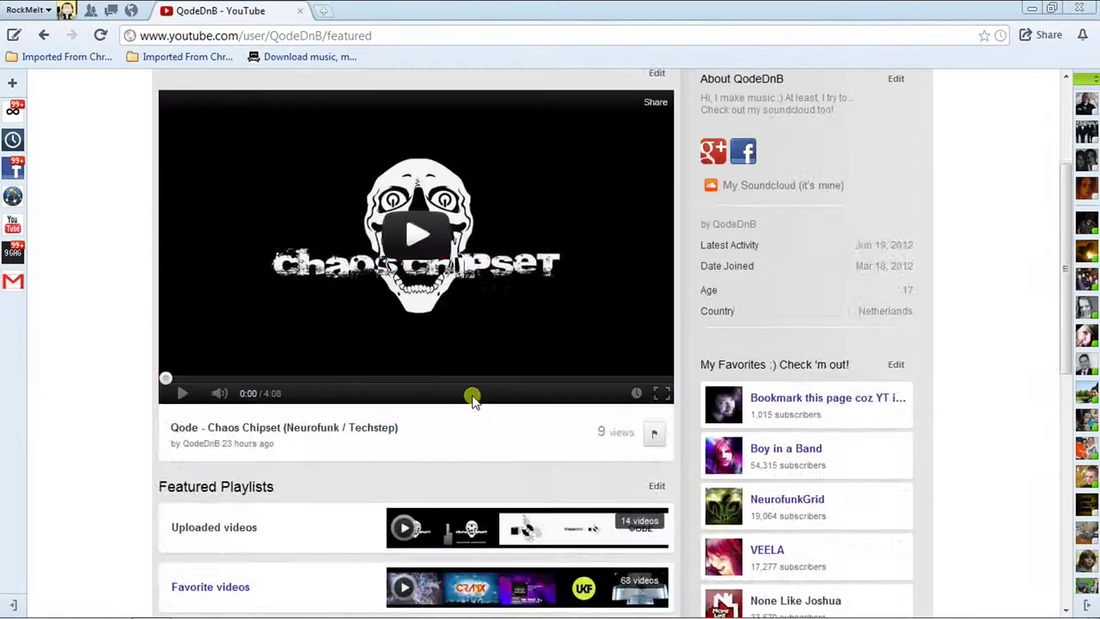
{"action": "scroll", "coordinate": [472, 397], "scroll_direction": "up", "scroll_amount": 3}
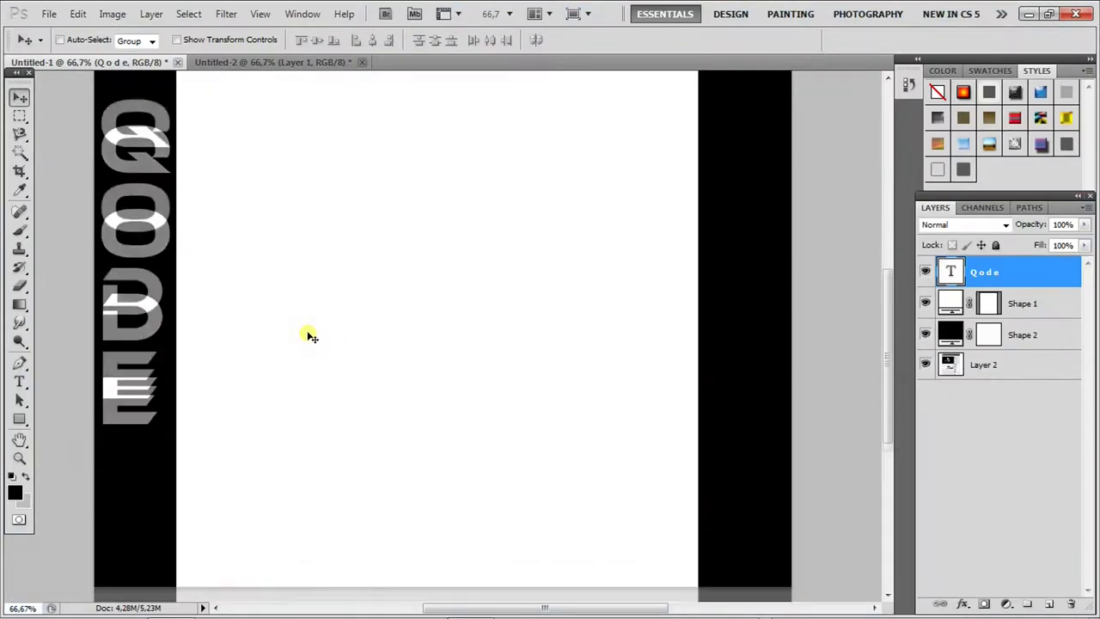
Switch back to Photoshop and give the Qode text a black-to-white linear Gradient Overlay, adjusting its opacity, angle and scale
{"action": "scroll", "coordinate": [309, 332], "scroll_direction": "up", "scroll_amount": 2}
{"action": "scroll", "coordinate": [310, 332], "scroll_direction": "down", "scroll_amount": 2}
{"action": "double_click", "coordinate": [928, 273]}
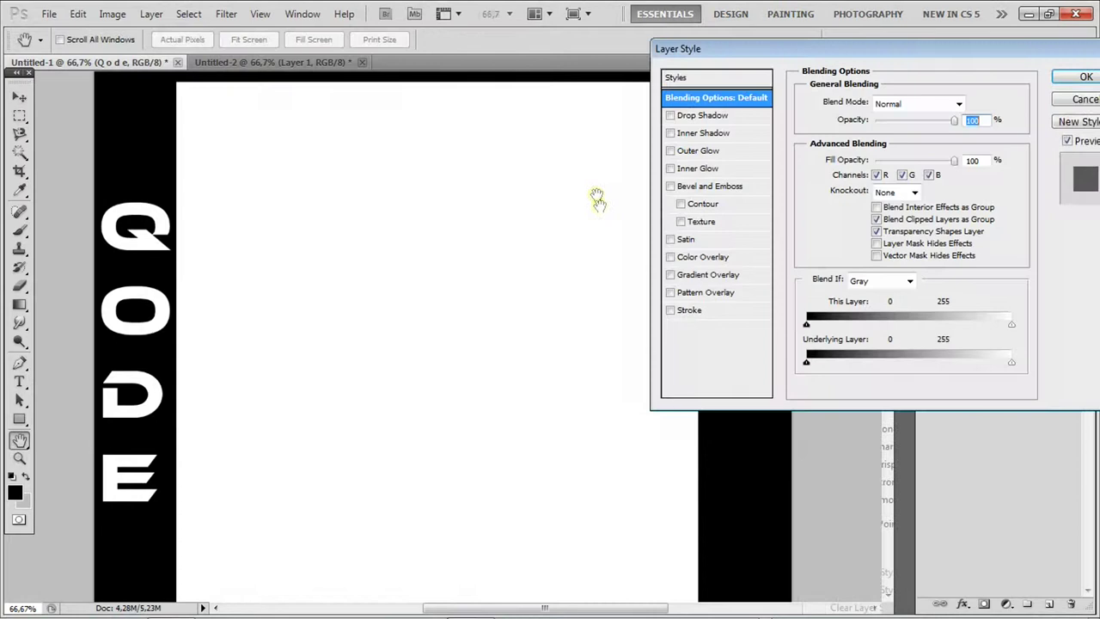
{"action": "left_click", "coordinate": [693, 273]}
{"action": "left_click_drag", "start_coordinate": [875, 186], "coordinate": [863, 180]}
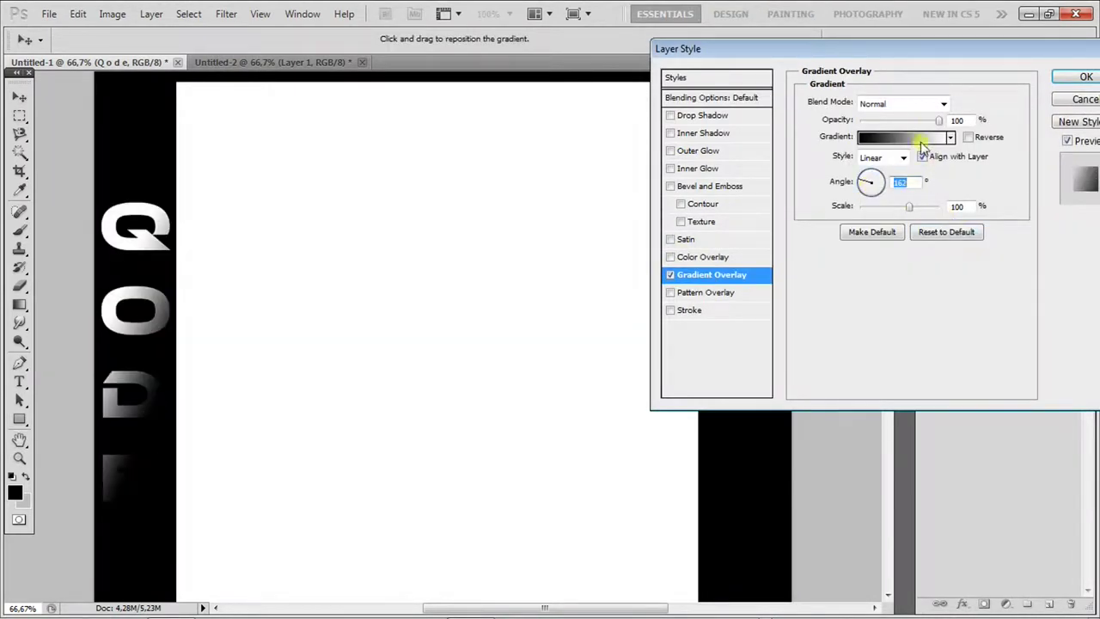
{"action": "left_click_drag", "start_coordinate": [938, 121], "coordinate": [903, 121]}
{"action": "left_click_drag", "start_coordinate": [866, 182], "coordinate": [871, 174]}
{"action": "left_click_drag", "start_coordinate": [974, 210], "coordinate": [923, 211]}
{"action": "left_click_drag", "start_coordinate": [902, 121], "coordinate": [953, 119]}
{"action": "left_click_drag", "start_coordinate": [924, 207], "coordinate": [958, 208]}
Try a white 4 px Stroke positioned inside the Qode letters
{"action": "left_click", "coordinate": [698, 313]}
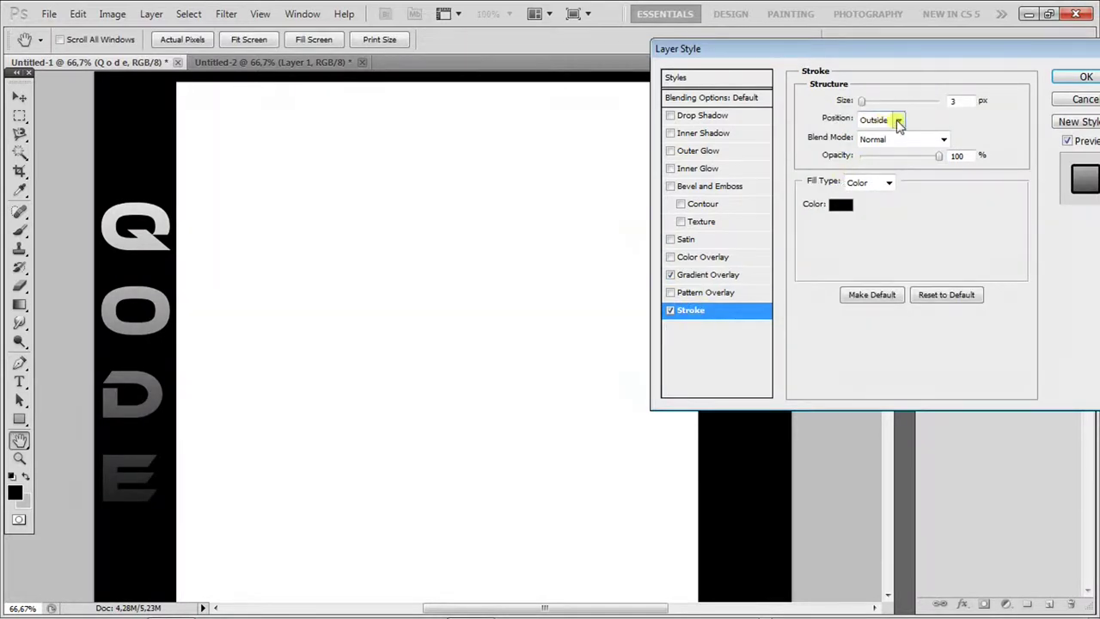
{"action": "left_click_drag", "start_coordinate": [861, 101], "coordinate": [882, 104]}
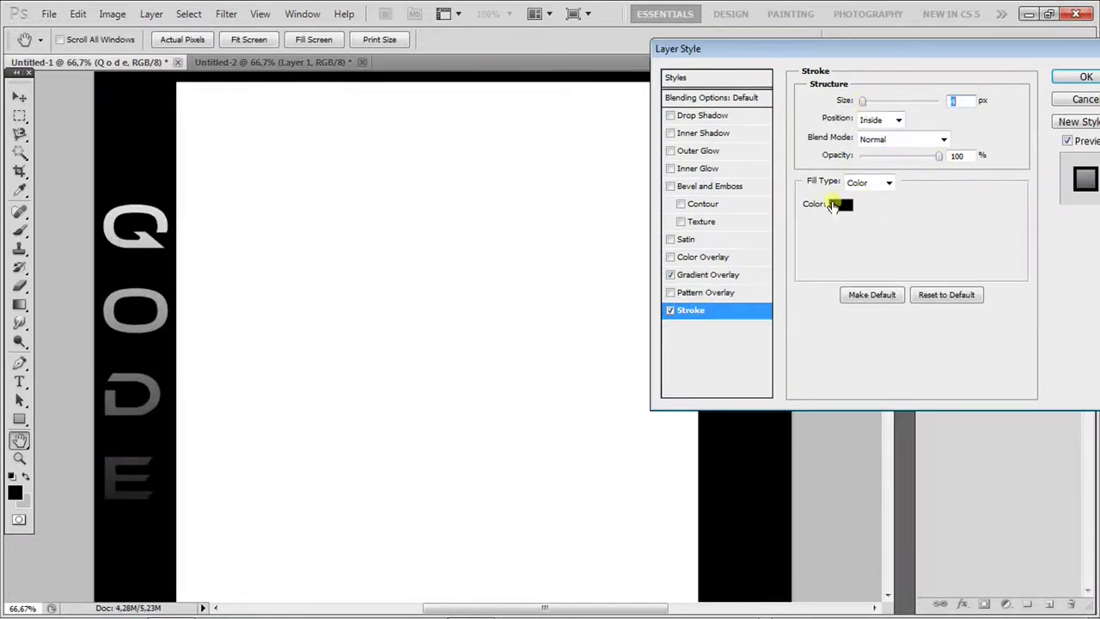
{"action": "left_click", "coordinate": [871, 141]}
{"action": "left_click", "coordinate": [885, 195]}
{"action": "left_click", "coordinate": [899, 139]}
{"action": "left_click", "coordinate": [913, 455]}
{"action": "left_click", "coordinate": [844, 204]}
{"action": "left_click", "coordinate": [684, 170]}
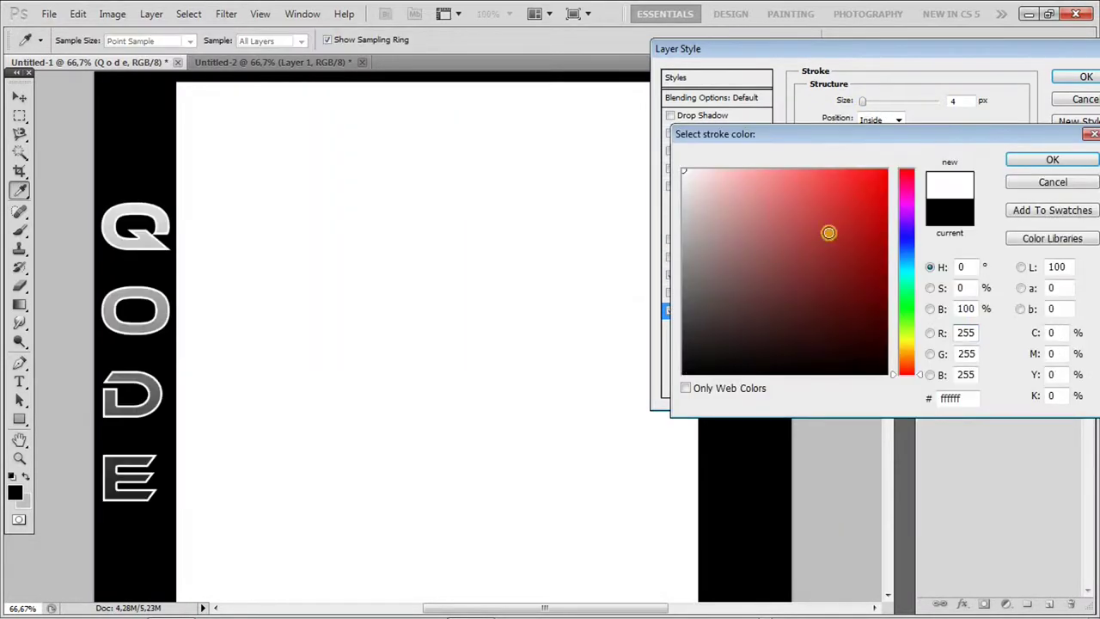
{"action": "key", "text": "Return"}
Try the Dissolve, Color Dodge and Exclusion blend modes on the stroke, and turn the Stroke effect off
{"action": "left_click", "coordinate": [943, 139]}
{"action": "left_click", "coordinate": [916, 169]}
{"action": "left_click", "coordinate": [943, 140]}
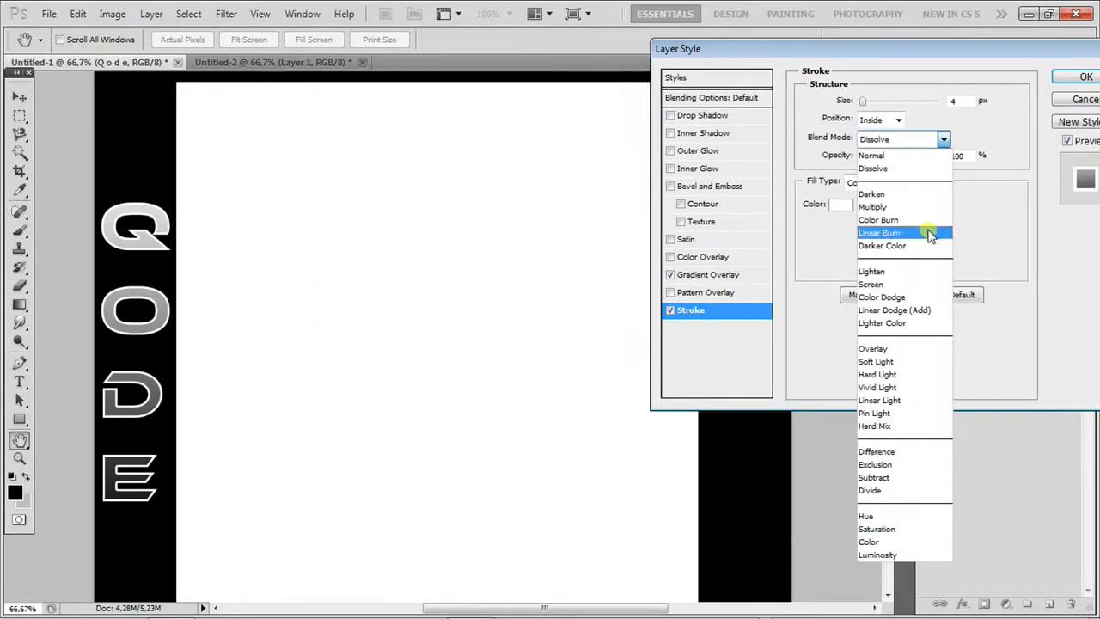
{"action": "left_click", "coordinate": [909, 296]}
{"action": "left_click", "coordinate": [946, 140]}
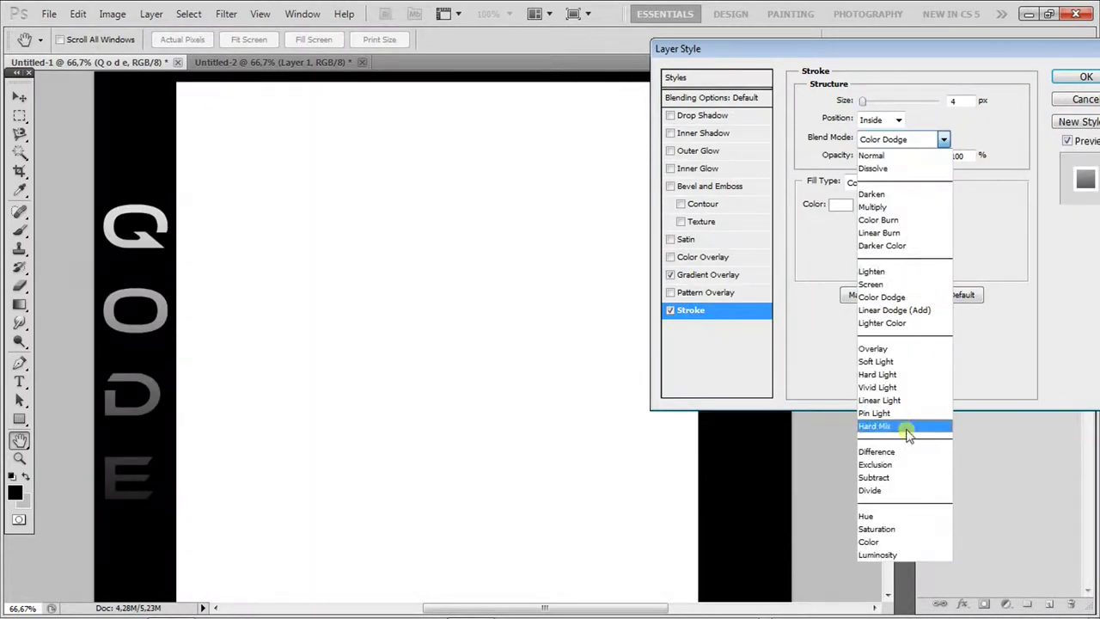
{"action": "left_click", "coordinate": [894, 464]}
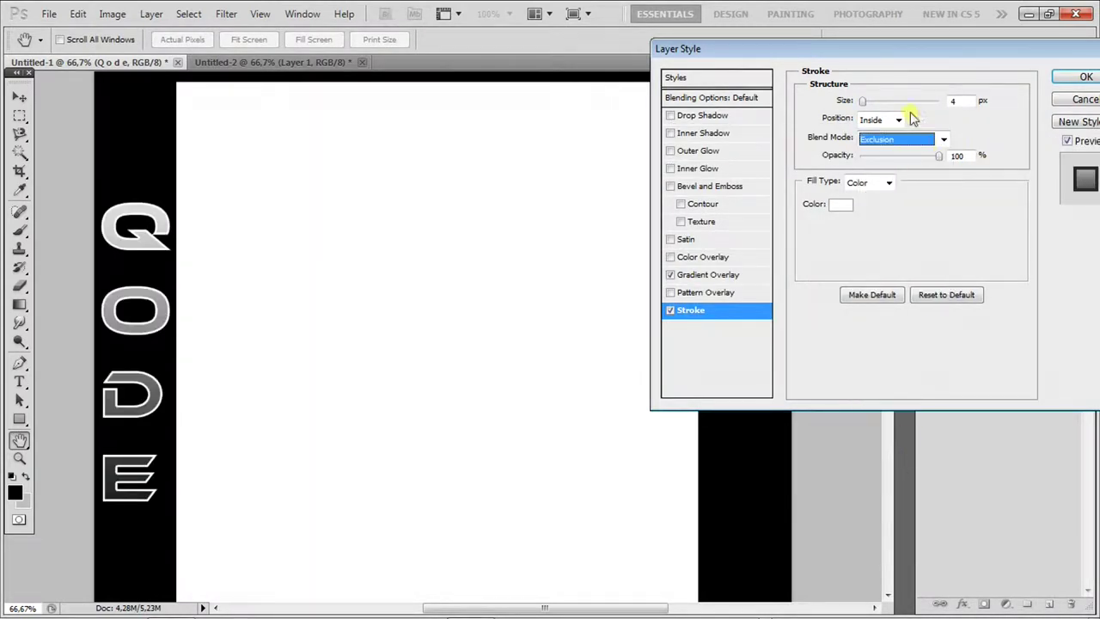
{"action": "left_click", "coordinate": [671, 311]}
Add a white Inner Glow and a black Inner Shadow to the text, both at 100% opacity and choke, with shadow size 0 px
{"action": "left_click", "coordinate": [689, 170]}
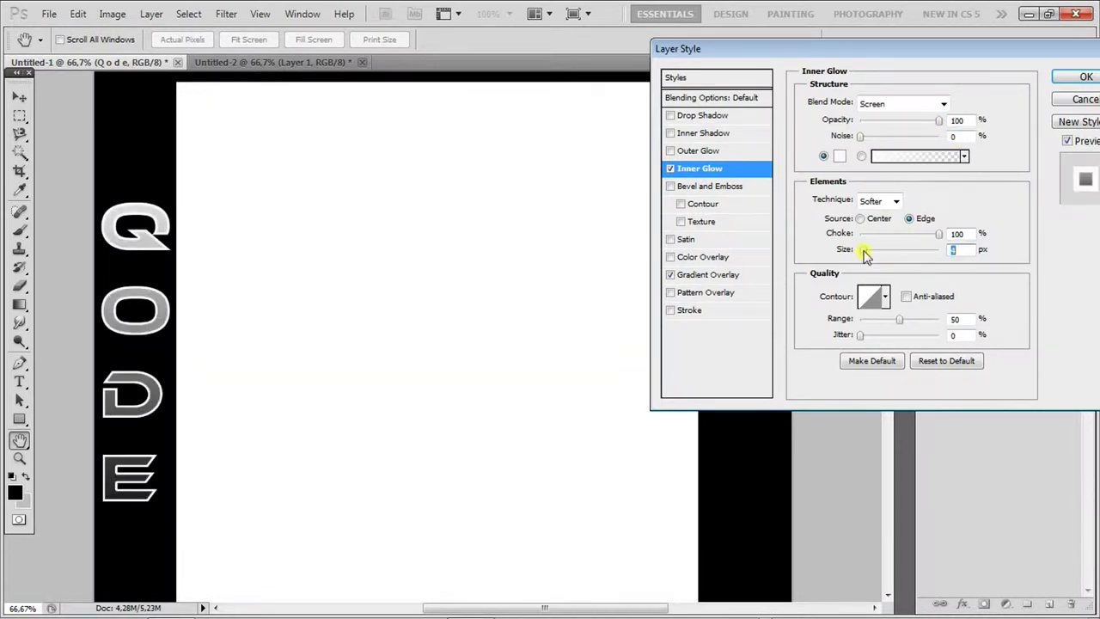
{"action": "left_click", "coordinate": [687, 134]}
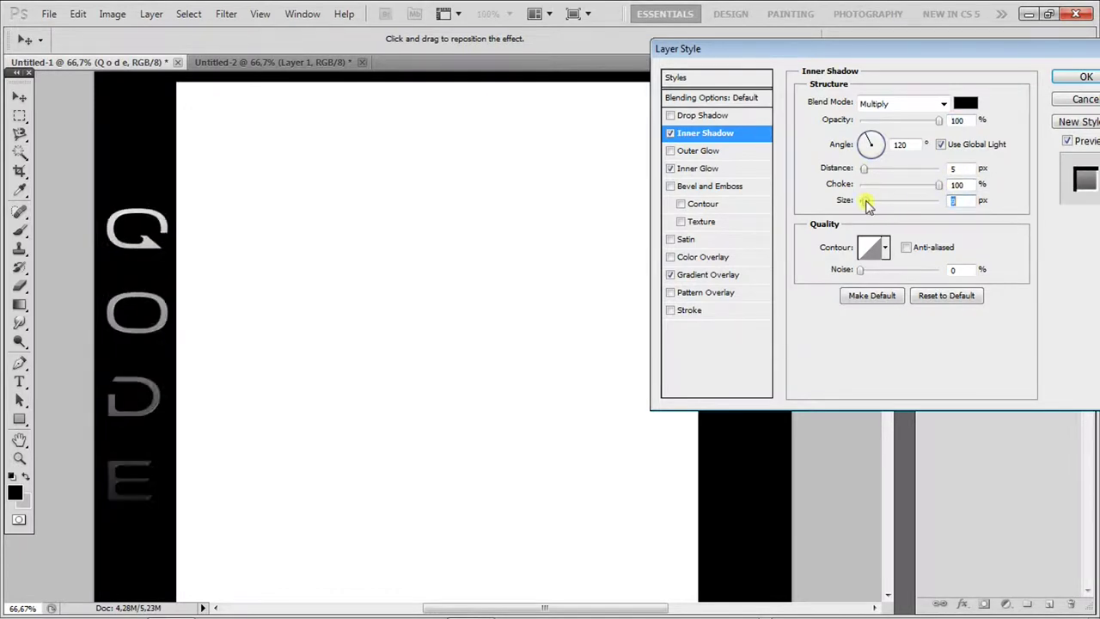
{"action": "left_click_drag", "start_coordinate": [868, 203], "coordinate": [864, 209]}
{"action": "mouse_move", "coordinate": [872, 172]}
{"action": "left_mouse_down"}
{"action": "mouse_move", "coordinate": [891, 176]}
{"action": "mouse_move", "coordinate": [864, 187]}
{"action": "left_mouse_up"}
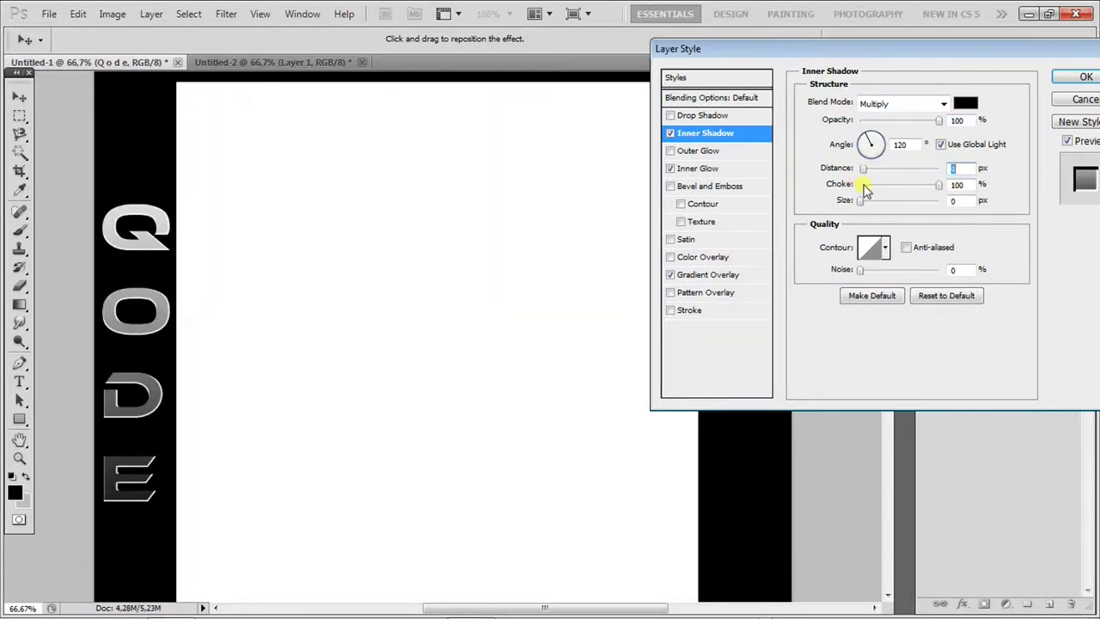
Add a white Drop Shadow to the Qode text at an angle of about -67° and apply the layer style
{"action": "left_click", "coordinate": [693, 117]}
{"action": "left_click", "coordinate": [671, 115]}
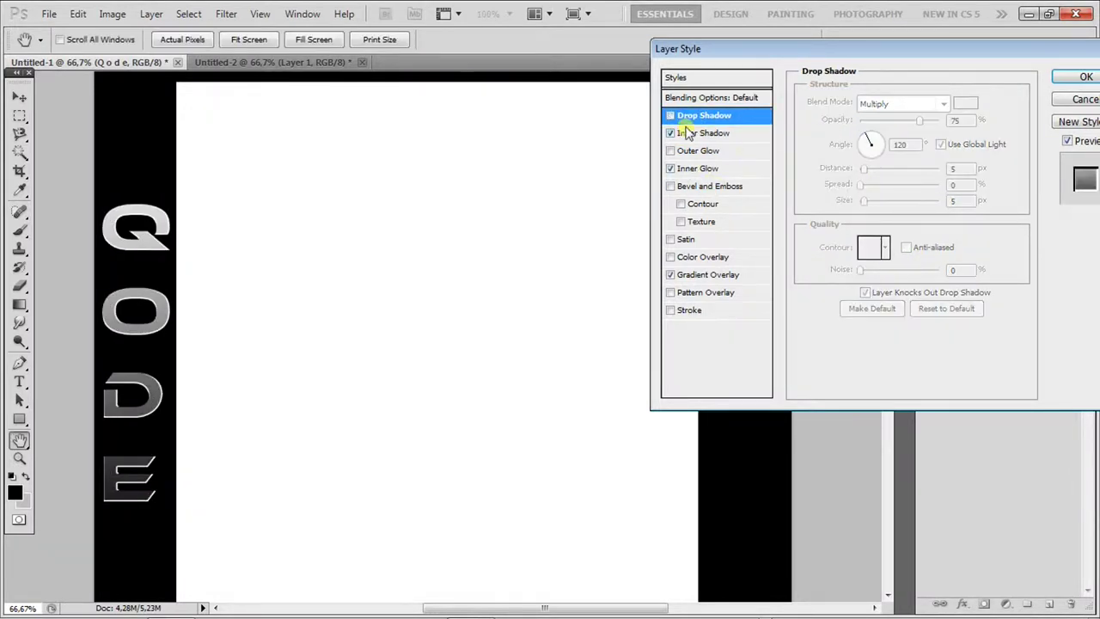
{"action": "left_click", "coordinate": [671, 115]}
{"action": "left_click", "coordinate": [965, 103]}
{"action": "left_click_drag", "start_coordinate": [700, 173], "coordinate": [668, 152]}
{"action": "left_click", "coordinate": [1054, 160]}
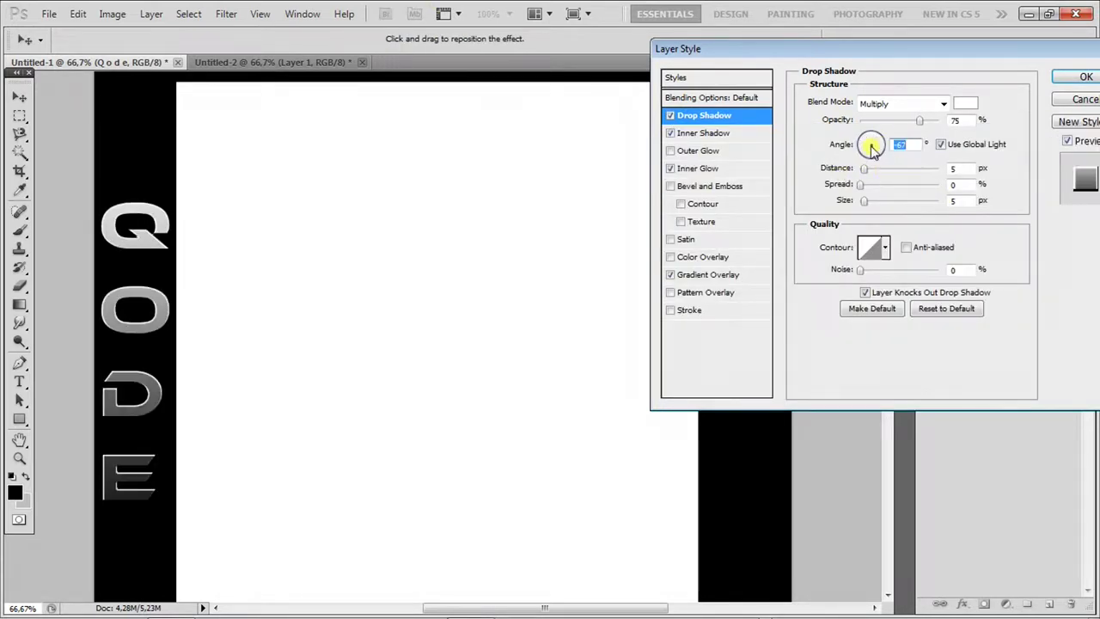
{"action": "key", "text": "Return"}
Open the black power symbol PNG from the picture library folders
{"action": "left_click", "coordinate": [49, 14]}
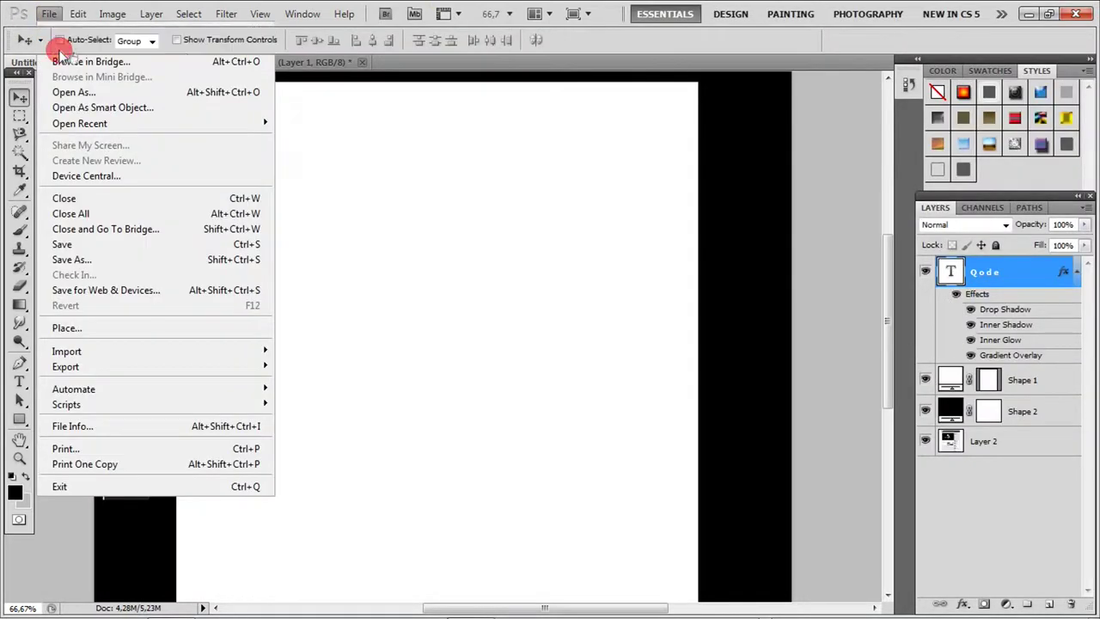
{"action": "left_click", "coordinate": [64, 43]}
{"action": "left_click", "coordinate": [658, 76]}
{"action": "left_click", "coordinate": [657, 75]}
{"action": "left_click_drag", "start_coordinate": [771, 194], "coordinate": [770, 229]}
{"action": "left_click", "coordinate": [370, 205]}
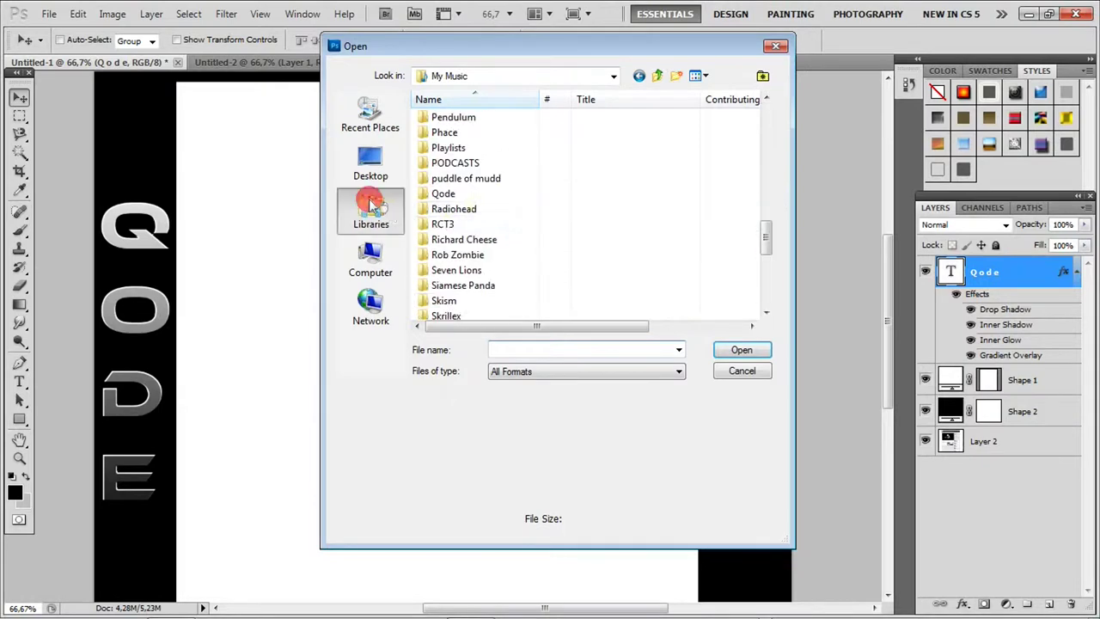
{"action": "double_click", "coordinate": [587, 147]}
{"action": "double_click", "coordinate": [643, 144]}
{"action": "left_click", "coordinate": [525, 142]}
{"action": "double_click", "coordinate": [526, 142]}
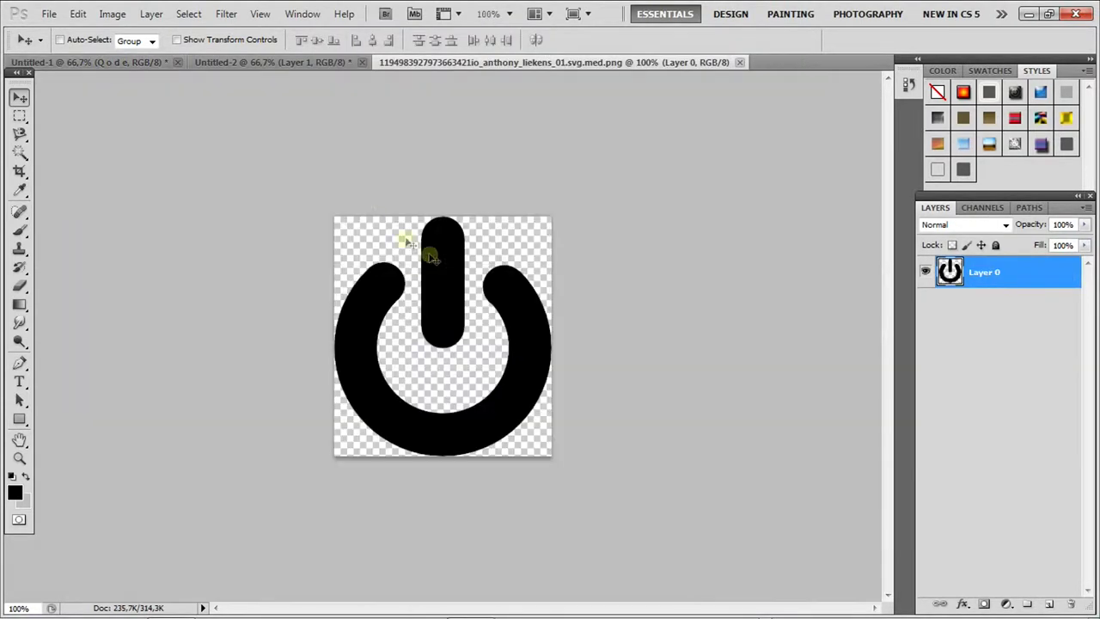
Place the power symbol in the Untitled-1 document and give it a copy of the Qode text's layer style
{"action": "left_click_drag", "start_coordinate": [440, 353], "coordinate": [732, 368]}
{"action": "right_click", "coordinate": [980, 222]}
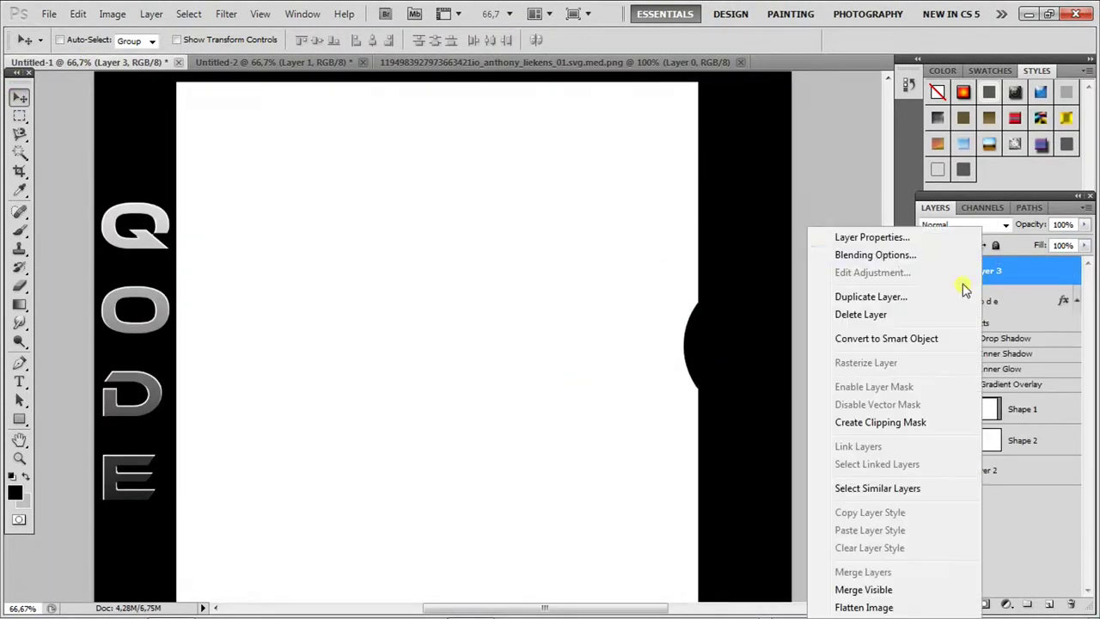
{"action": "left_click", "coordinate": [859, 253]}
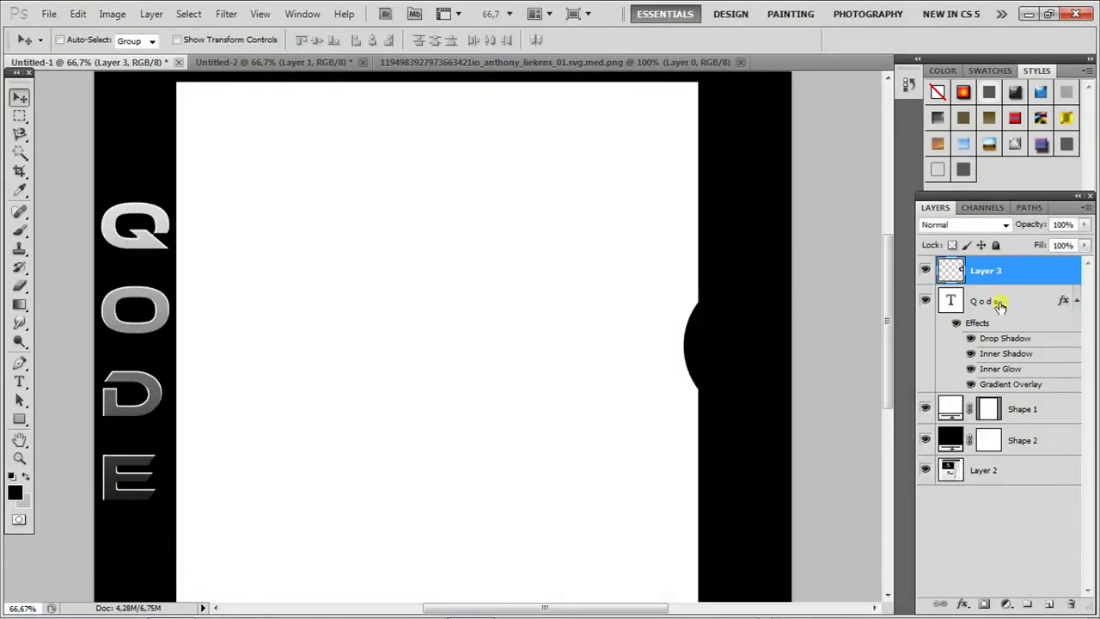
{"action": "right_click", "coordinate": [952, 226]}
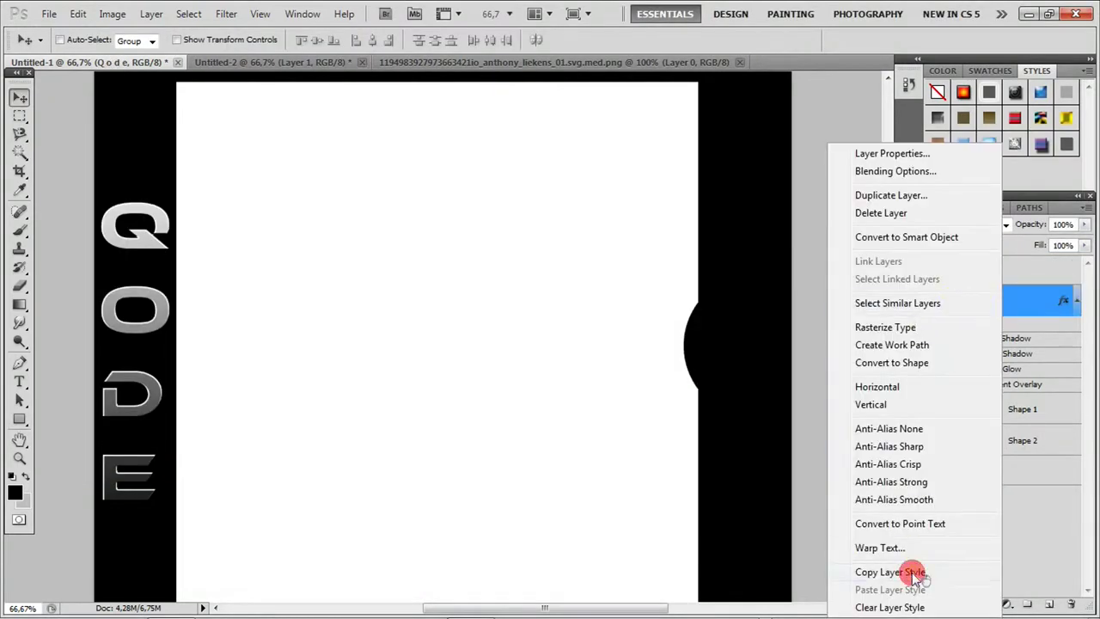
{"action": "left_click", "coordinate": [848, 569]}
{"action": "right_click", "coordinate": [988, 271]}
{"action": "left_click", "coordinate": [903, 530]}
Flip the power symbol upside down, scale it to about 56% and fit it inside the right black strip
{"action": "key", "text": "ctrl+t"}
{"action": "scroll", "coordinate": [648, 236], "scroll_direction": "right", "scroll_amount": 4}
{"action": "left_click_drag", "start_coordinate": [645, 237], "coordinate": [378, 439]}
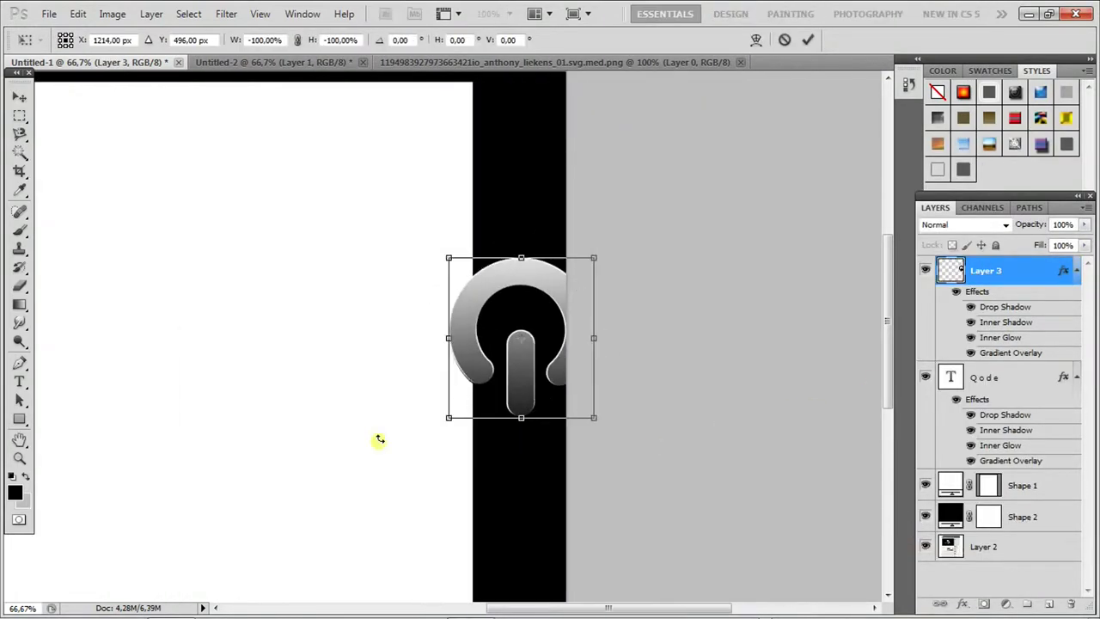
{"action": "left_click_drag", "start_coordinate": [449, 417], "coordinate": [504, 307]}
{"action": "key", "text": "Right"}
{"action": "left_click", "coordinate": [19, 97]}
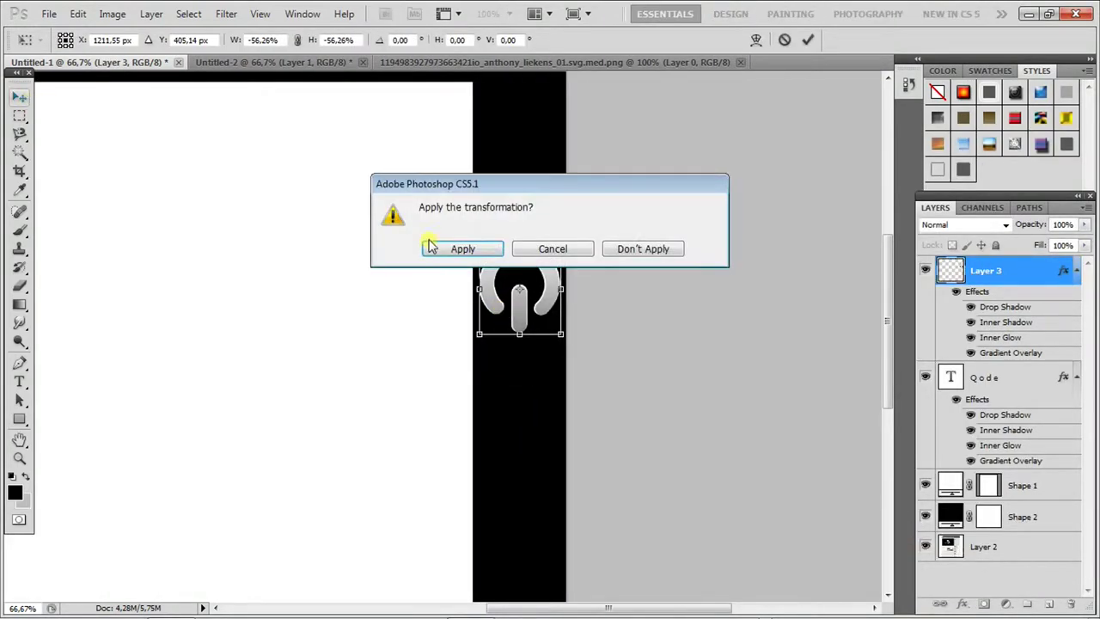
{"action": "left_click", "coordinate": [459, 248]}
{"action": "left_click_drag", "start_coordinate": [554, 609], "coordinate": [489, 608]}
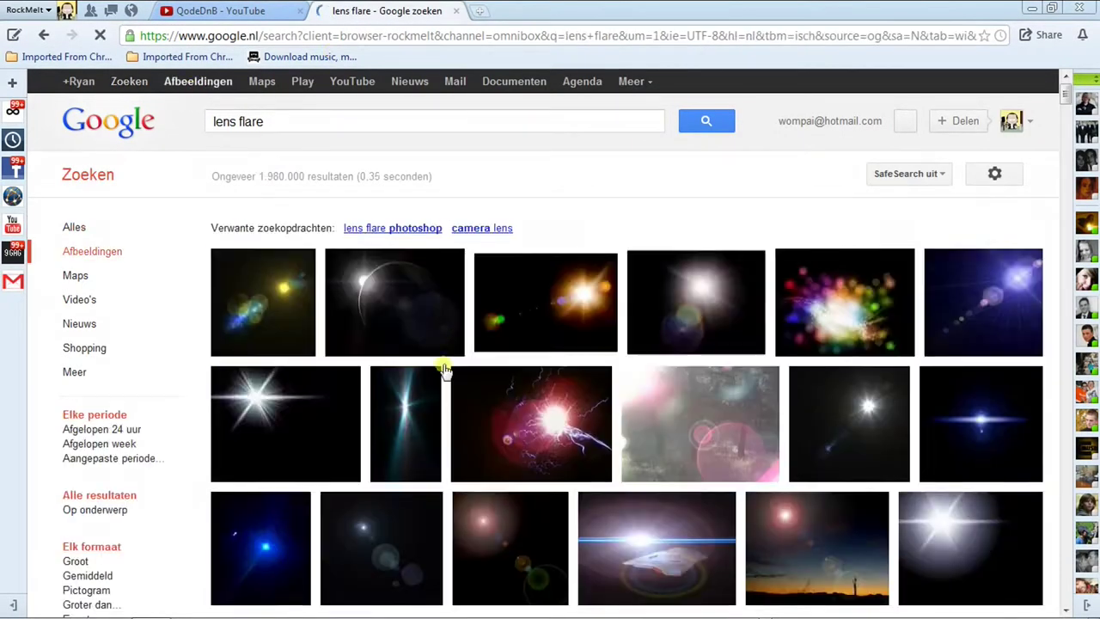
Find the red, yellow and cyan flare picture in the Google lens flare results and bring it into a new Photoshop document
{"action": "scroll", "coordinate": [444, 368], "scroll_direction": "down", "scroll_amount": 5}
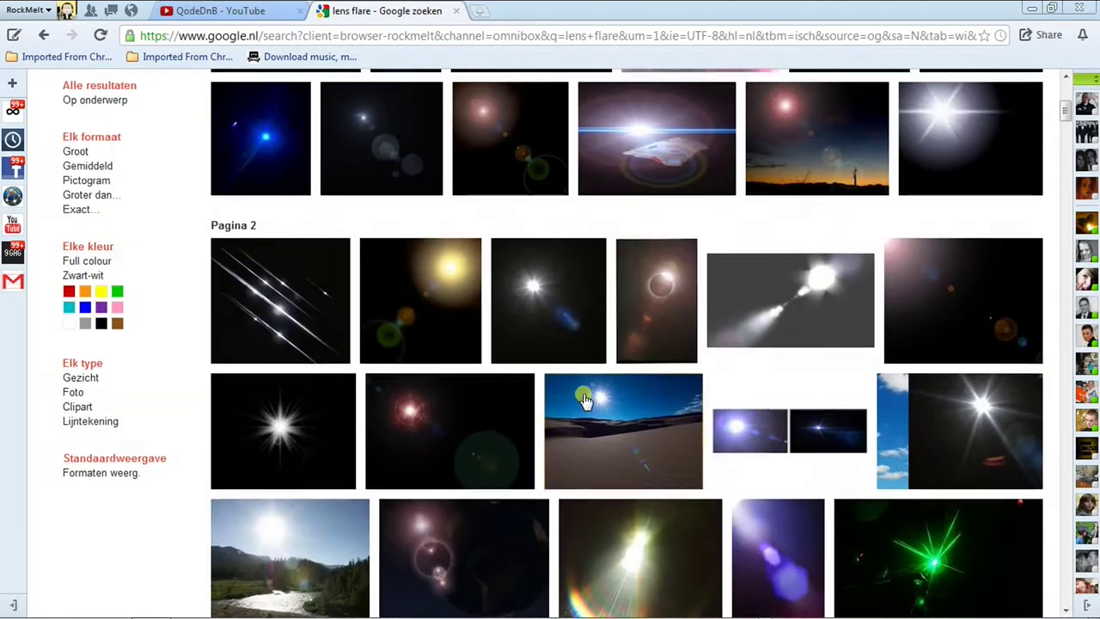
{"action": "scroll", "coordinate": [859, 303], "scroll_direction": "down", "scroll_amount": 12}
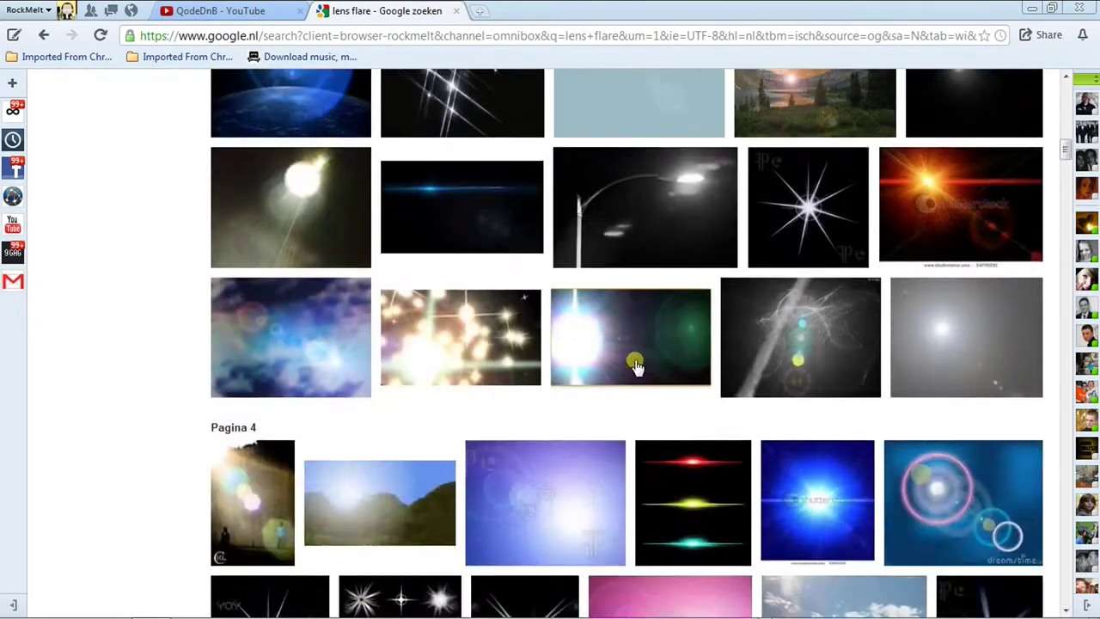
{"action": "scroll", "coordinate": [636, 365], "scroll_direction": "down", "scroll_amount": 3}
{"action": "left_click", "coordinate": [693, 284]}
{"action": "left_click", "coordinate": [866, 179]}
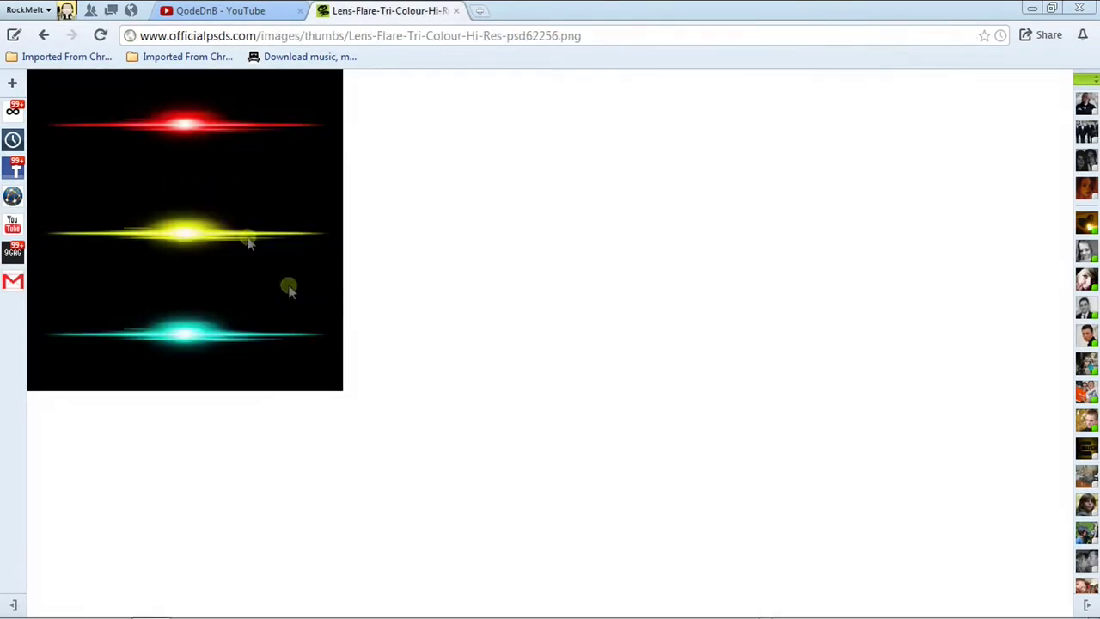
{"action": "key", "text": "alt+Tab"}
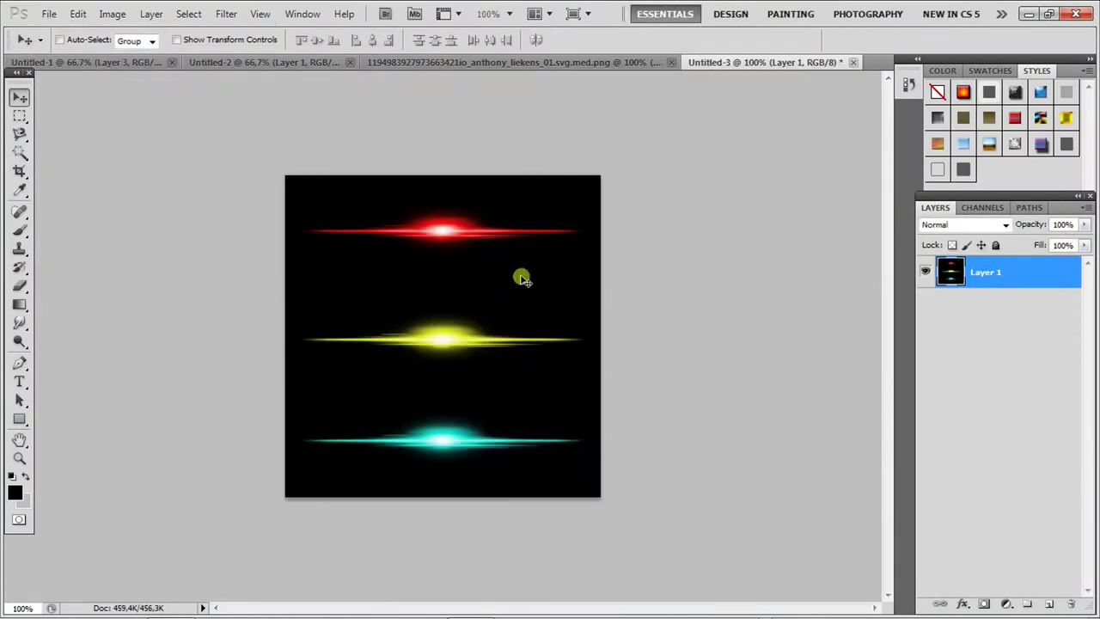
Select the cyan flare with a rectangular marquee and copy it to its own layer
{"action": "left_click", "coordinate": [20, 117]}
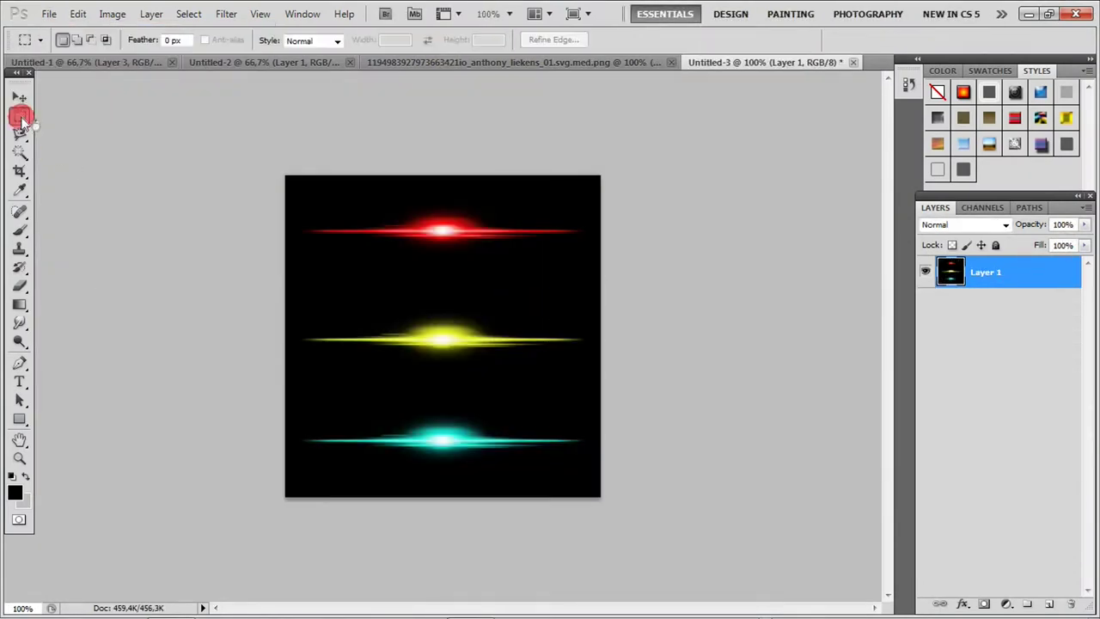
{"action": "right_click", "coordinate": [507, 454]}
{"action": "left_click", "coordinate": [550, 281]}
Apply a white Color Overlay with the Hue blend mode at 100% opacity to the copied flare layer
{"action": "right_click", "coordinate": [991, 276]}
{"action": "left_click", "coordinate": [902, 252]}
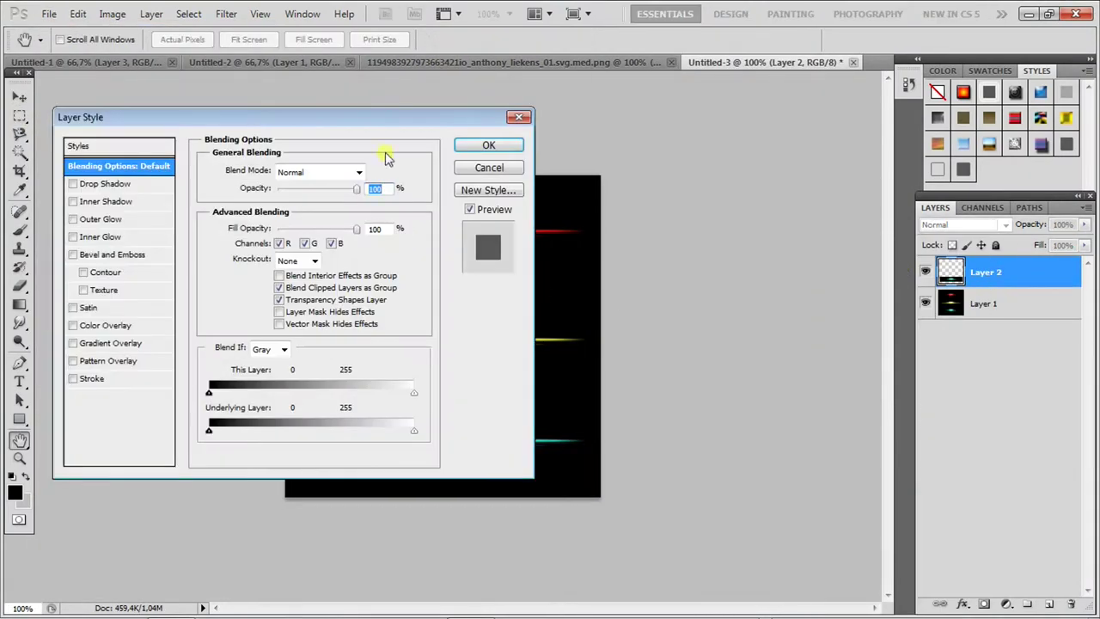
{"action": "left_click_drag", "start_coordinate": [361, 119], "coordinate": [1017, 123]}
{"action": "left_click", "coordinate": [754, 333]}
{"action": "left_click", "coordinate": [1027, 181]}
{"action": "left_click", "coordinate": [684, 171]}
{"action": "left_click", "coordinate": [1070, 166]}
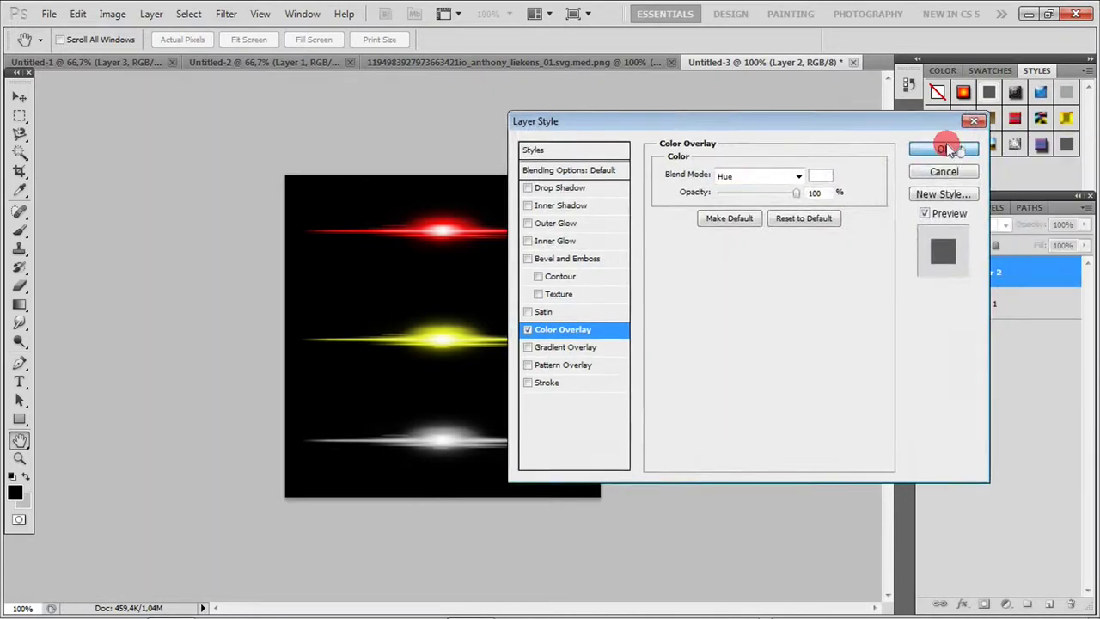
{"action": "left_click", "coordinate": [955, 152]}
Bring the white flare into Untitled-1, enlarge it to about 431% and centre it across the page
{"action": "key", "text": "v"}
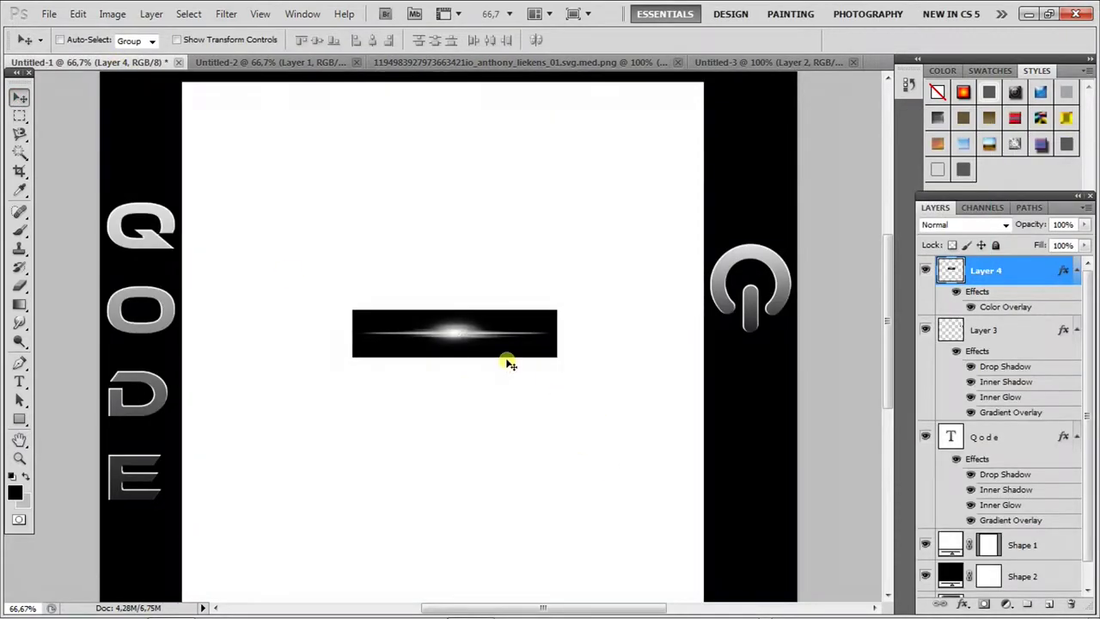
{"action": "key", "text": "ctrl+t"}
{"action": "left_click_drag", "start_coordinate": [559, 358], "coordinate": [800, 413]}
{"action": "left_click_drag", "start_coordinate": [353, 310], "coordinate": [3, 172]}
{"action": "left_click_drag", "start_coordinate": [341, 312], "coordinate": [414, 317]}
{"action": "left_click_drag", "start_coordinate": [491, 609], "coordinate": [506, 608]}
{"action": "left_click_drag", "start_coordinate": [499, 314], "coordinate": [513, 332]}
{"action": "left_click", "coordinate": [19, 97]}
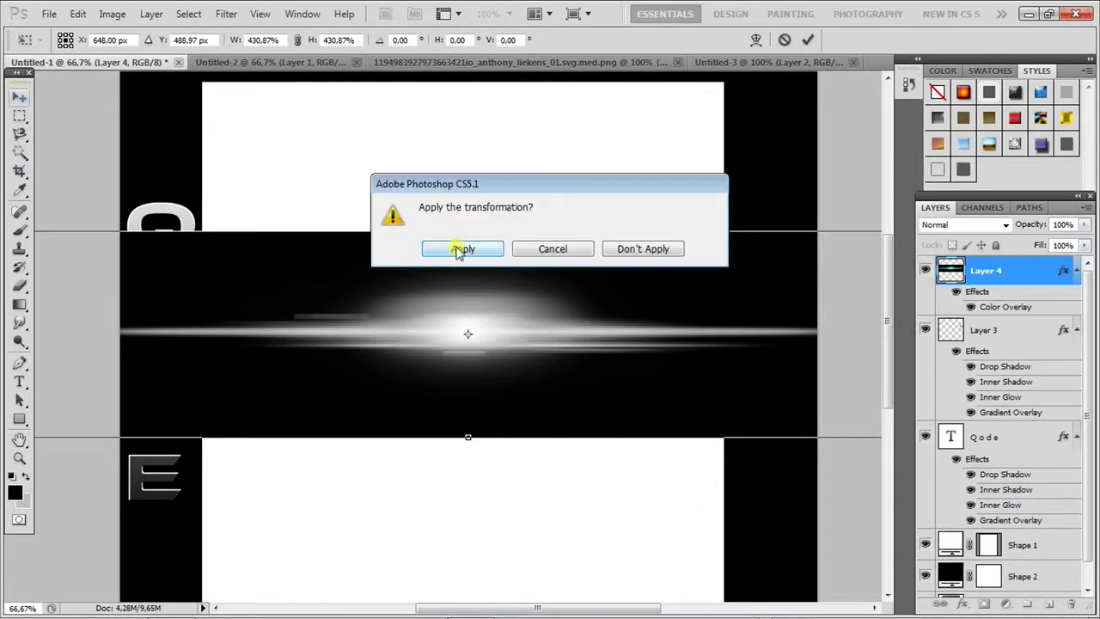
{"action": "left_click", "coordinate": [458, 249]}
Stretch the flare horizontally well past both page edges and centre its bright core on the white area
{"action": "left_click", "coordinate": [18, 458]}
{"action": "left_click", "coordinate": [258, 360], "text": "alt"}
{"action": "left_click", "coordinate": [20, 98]}
{"action": "key", "text": "ctrl+t"}
{"action": "left_click_drag", "start_coordinate": [103, 299], "coordinate": [1, 301]}
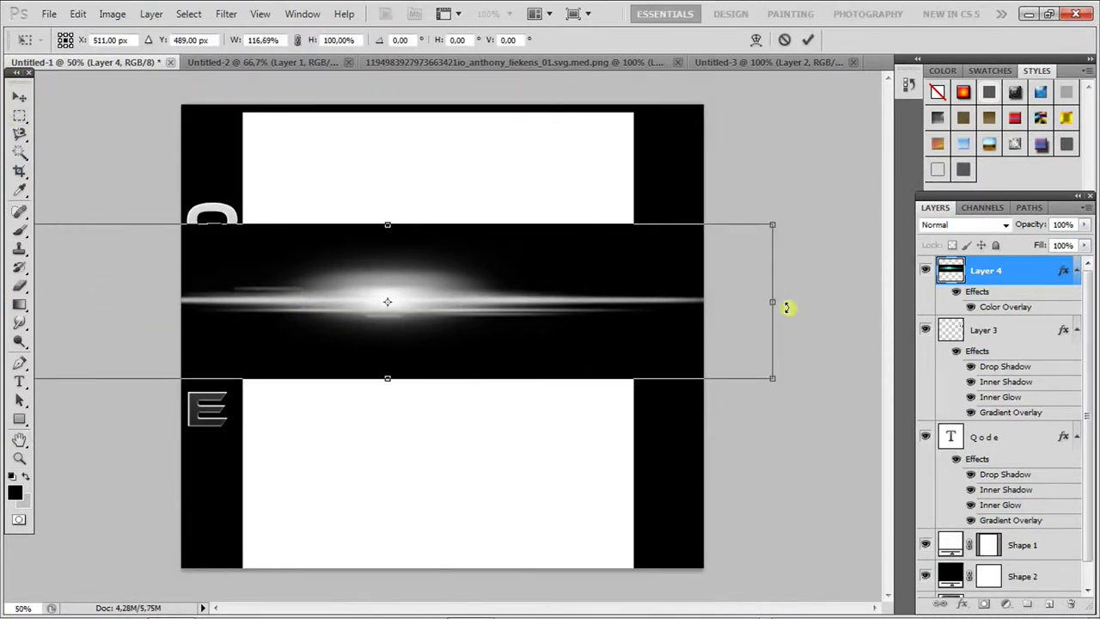
{"action": "left_click_drag", "start_coordinate": [785, 306], "coordinate": [1096, 341]}
{"action": "left_click_drag", "start_coordinate": [601, 273], "coordinate": [484, 290]}
{"action": "key", "text": "Return"}
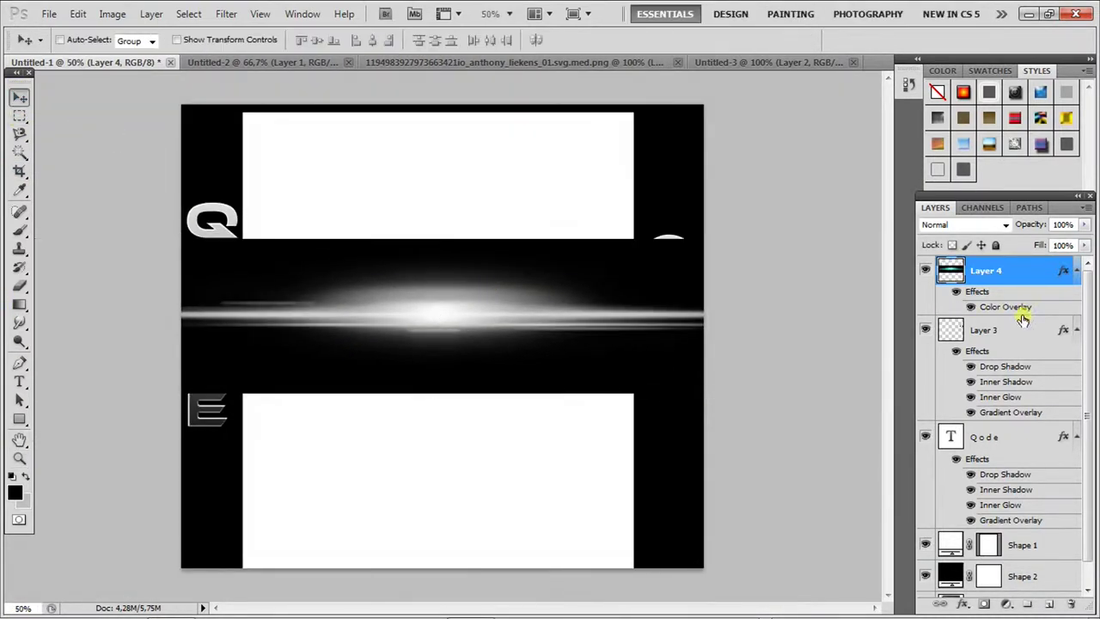
Move the flare layer below Shape 1 in the layer stack
{"action": "left_click_drag", "start_coordinate": [1023, 525], "coordinate": [1023, 560]}
{"action": "right_click", "coordinate": [1000, 494]}
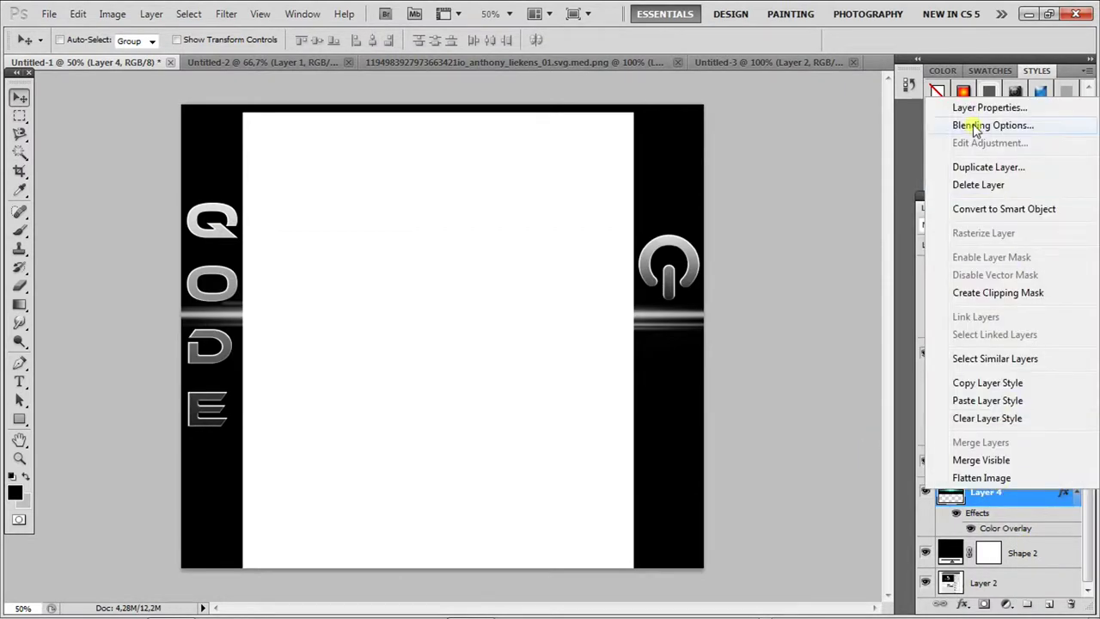
{"action": "left_click", "coordinate": [830, 261]}
Stretch the flare vertically to about 240% height and move it up so its streak runs between the Q and O
{"action": "key", "text": "ctrl+t"}
{"action": "left_click_drag", "start_coordinate": [438, 387], "coordinate": [438, 469]}
{"action": "left_click_drag", "start_coordinate": [438, 239], "coordinate": [439, 97]}
{"action": "key", "text": "Up"}
{"action": "key", "text": "Up"}
{"action": "key", "text": "Up"}
{"action": "key", "text": "Up"}
{"action": "key", "text": "Up"}
{"action": "key", "text": "Up"}
{"action": "key", "text": "Up"}
{"action": "key", "text": "Up"}
{"action": "key", "text": "Up"}
{"action": "key", "text": "Up"}
{"action": "key", "text": "Up"}
{"action": "key", "text": "Up"}
{"action": "key", "text": "Up"}
{"action": "key", "text": "Up"}
{"action": "key", "text": "Up"}
{"action": "key", "text": "Up"}
{"action": "key", "text": "Up"}
{"action": "key", "text": "Up"}
{"action": "key", "text": "Up"}
{"action": "key", "text": "Up"}
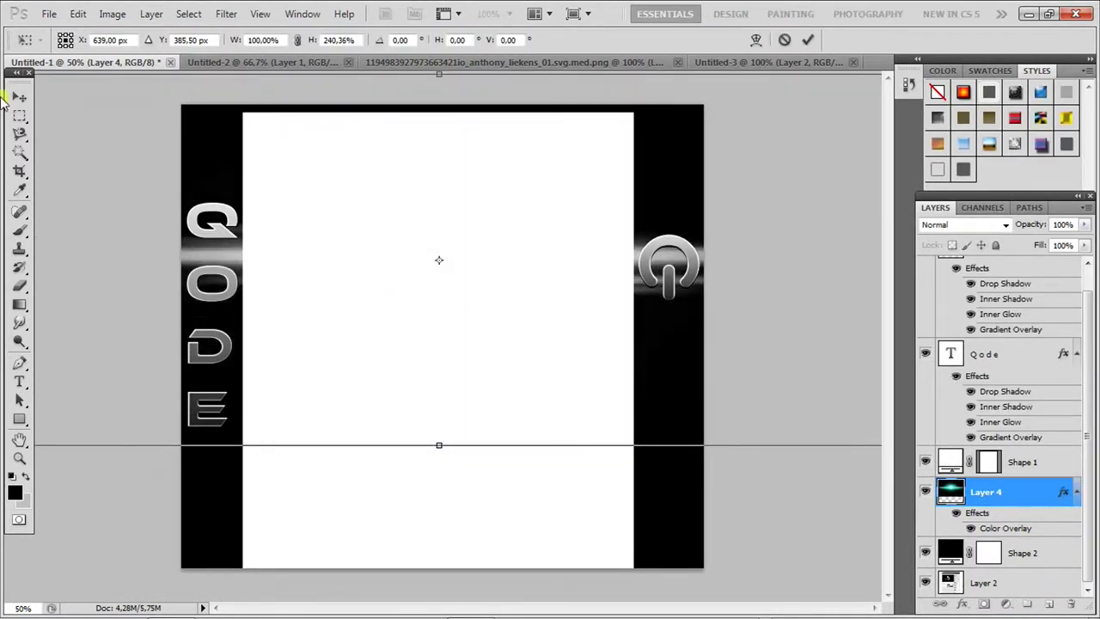
{"action": "left_click", "coordinate": [19, 96]}
{"action": "left_click", "coordinate": [455, 249]}
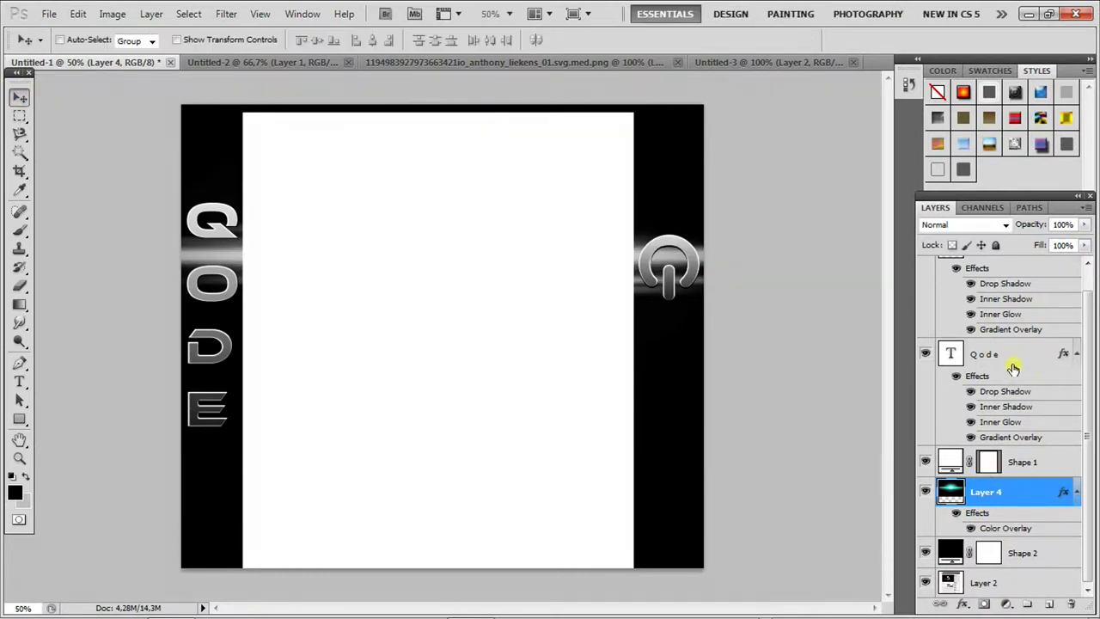
Add a white Outer Glow to the Qode text at 100% opacity, 0% spread and 68 px size
{"action": "right_click", "coordinate": [1014, 368]}
{"action": "left_click", "coordinate": [851, 170]}
{"action": "left_click", "coordinate": [558, 223]}
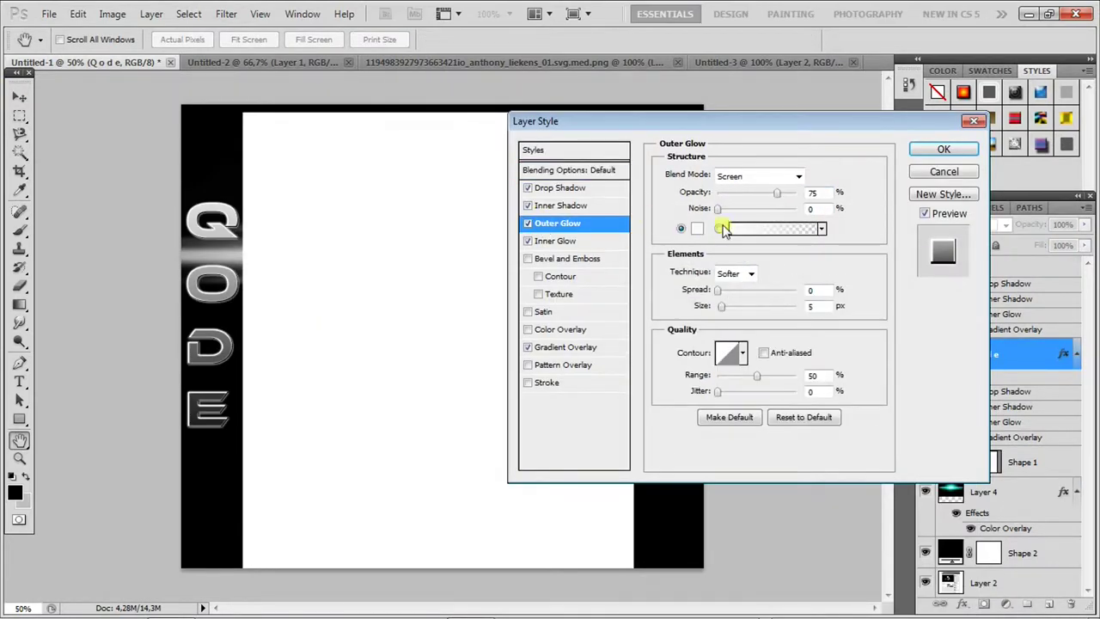
{"action": "mouse_move", "coordinate": [722, 307]}
{"action": "left_mouse_down"}
{"action": "mouse_move", "coordinate": [750, 311]}
{"action": "mouse_move", "coordinate": [735, 310]}
{"action": "left_mouse_up"}
{"action": "left_click_drag", "start_coordinate": [719, 291], "coordinate": [745, 313]}
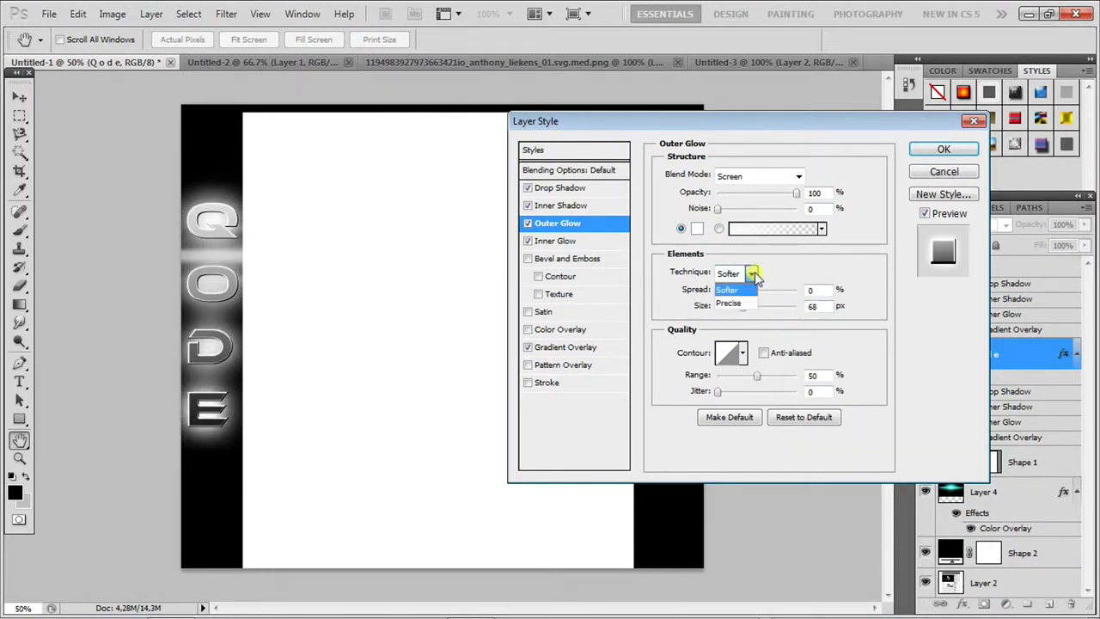
{"action": "left_click", "coordinate": [754, 273]}
Try the Difference, Vivid Light and Hard Light blend modes on the Outer Glow
{"action": "left_click", "coordinate": [773, 176]}
{"action": "left_click", "coordinate": [769, 498]}
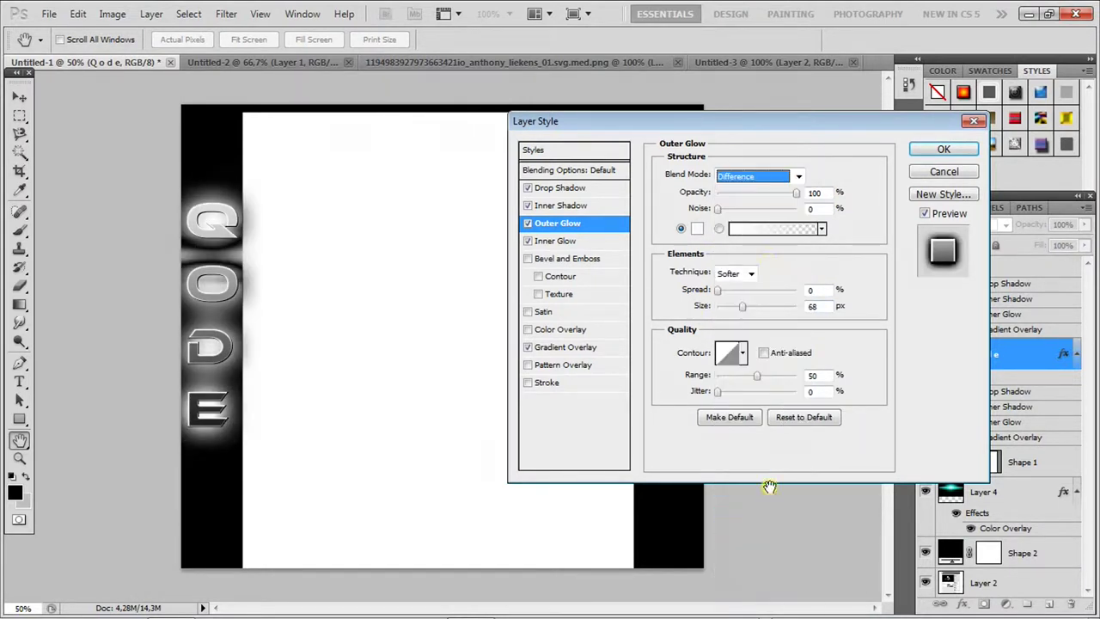
{"action": "left_click", "coordinate": [729, 177]}
{"action": "left_click", "coordinate": [765, 331]}
{"action": "left_click", "coordinate": [788, 179]}
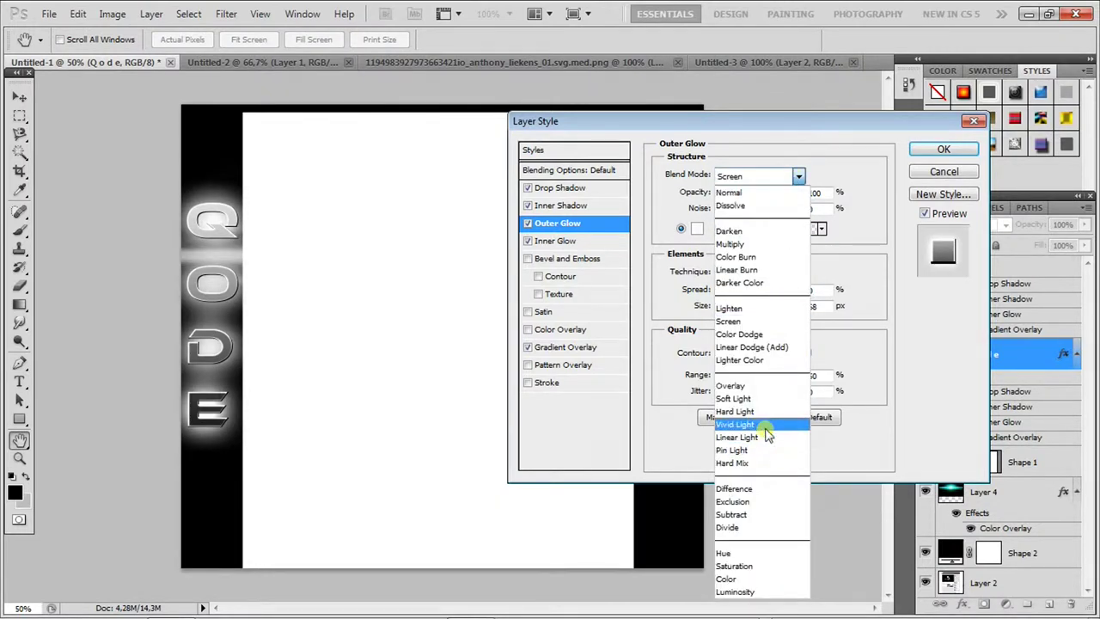
{"action": "left_click", "coordinate": [766, 423]}
{"action": "left_click_drag", "start_coordinate": [672, 121], "coordinate": [630, 143]}
{"action": "left_click", "coordinate": [737, 199]}
{"action": "left_click", "coordinate": [730, 228]}
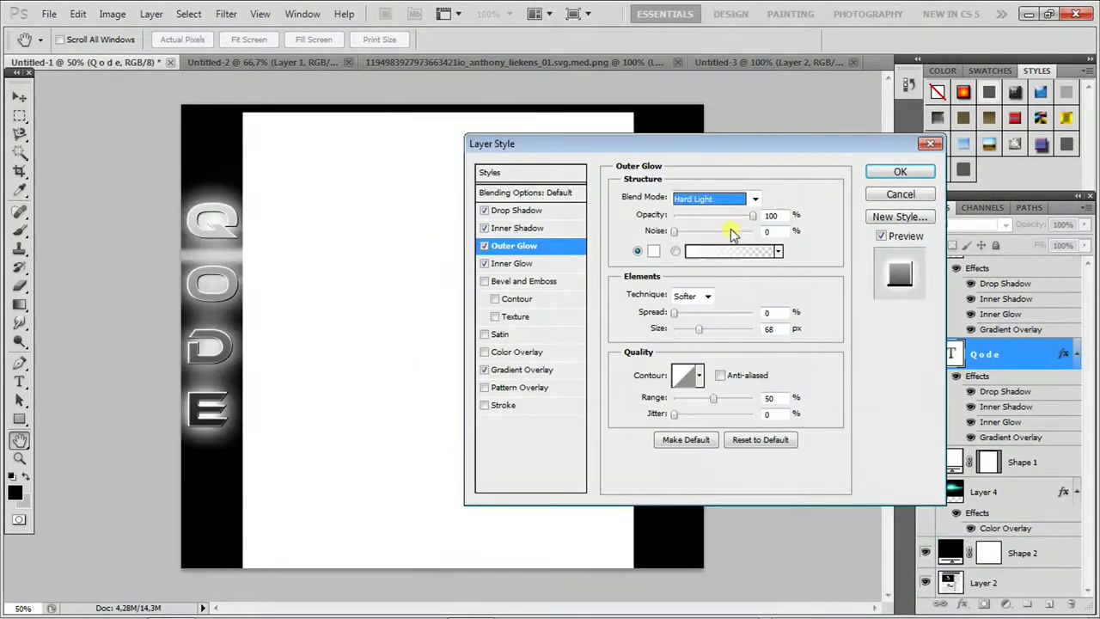
Set the Outer Glow blend mode to Lighter Color and apply the layer style
{"action": "left_click", "coordinate": [757, 198]}
{"action": "left_click", "coordinate": [739, 175]}
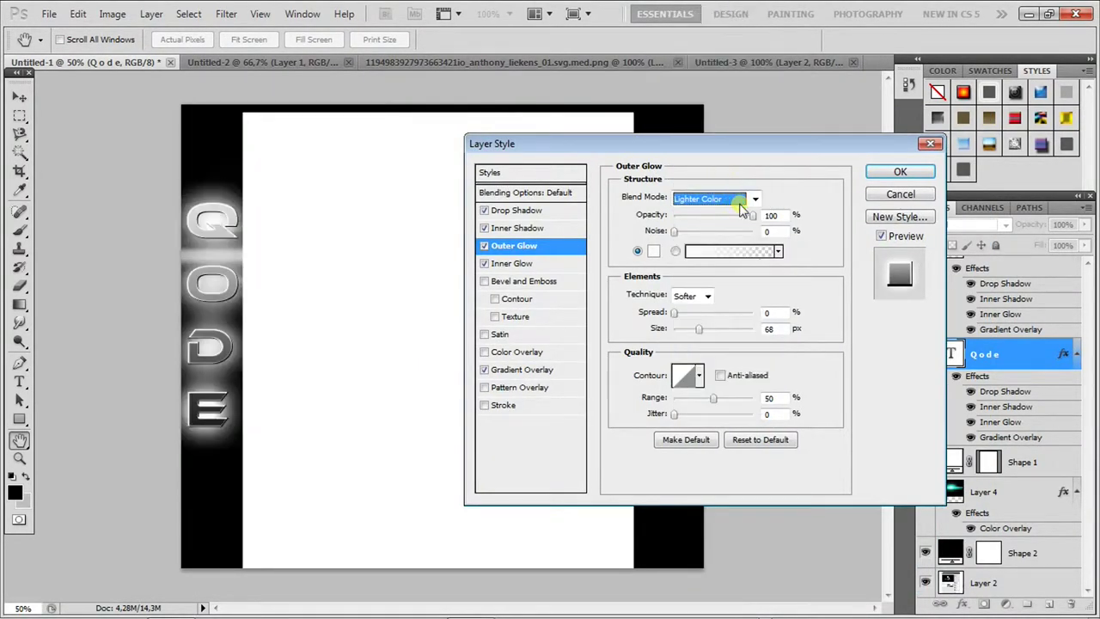
{"action": "left_click", "coordinate": [901, 173]}
Copy the Qode text's updated layer style and paste it onto the power symbol layer
{"action": "right_click", "coordinate": [975, 355]}
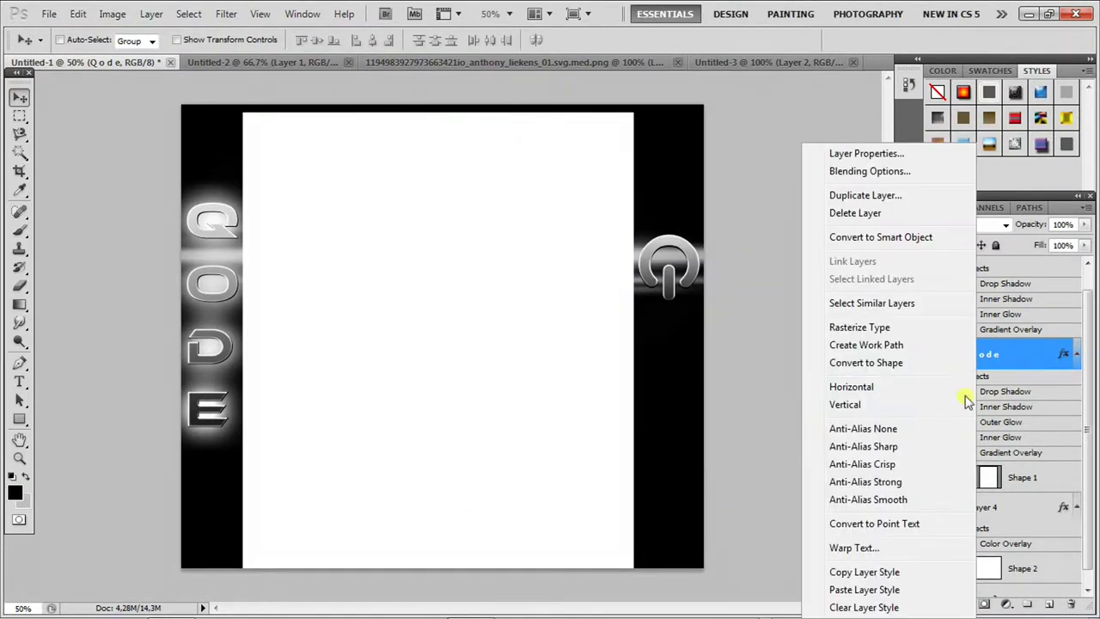
{"action": "left_click", "coordinate": [945, 572]}
{"action": "left_click_drag", "start_coordinate": [1089, 421], "coordinate": [1066, 399]}
{"action": "right_click", "coordinate": [992, 272]}
{"action": "left_click", "coordinate": [898, 528]}
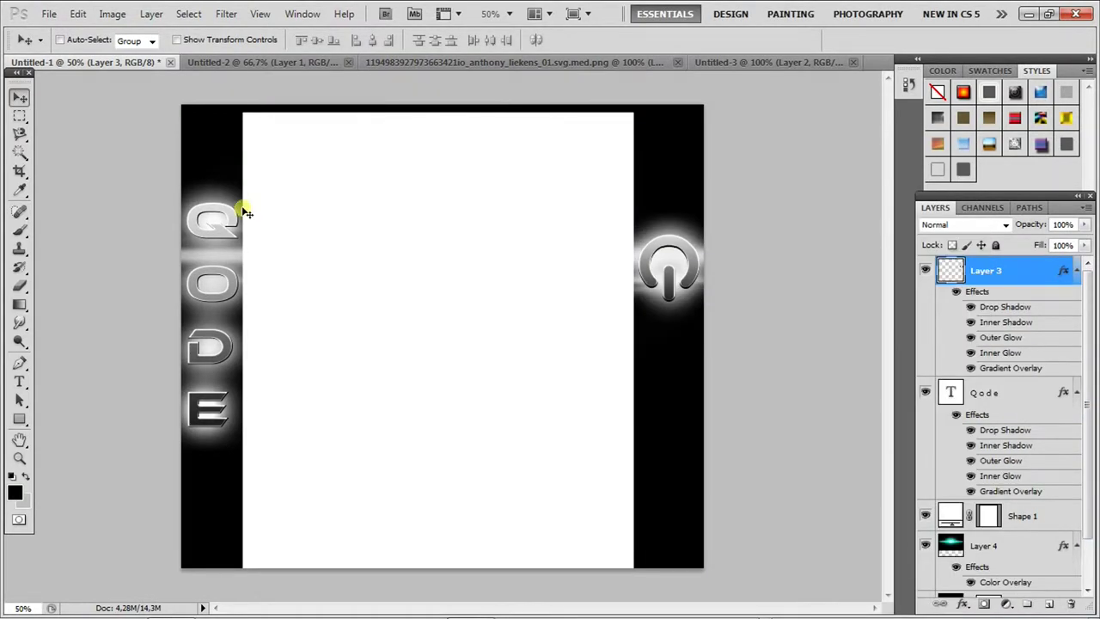
Save the layered background document in Photoshop format in the Project QODE folder
{"action": "left_click", "coordinate": [49, 14]}
{"action": "left_click", "coordinate": [140, 275]}
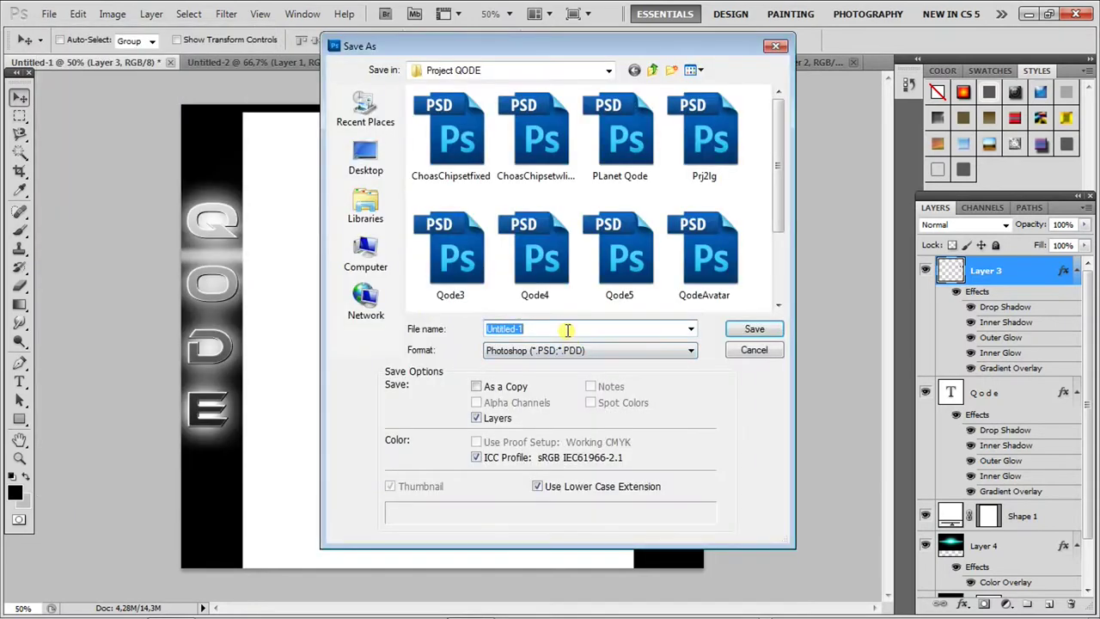
{"action": "key", "text": "Return"}
{"action": "left_click", "coordinate": [49, 14]}
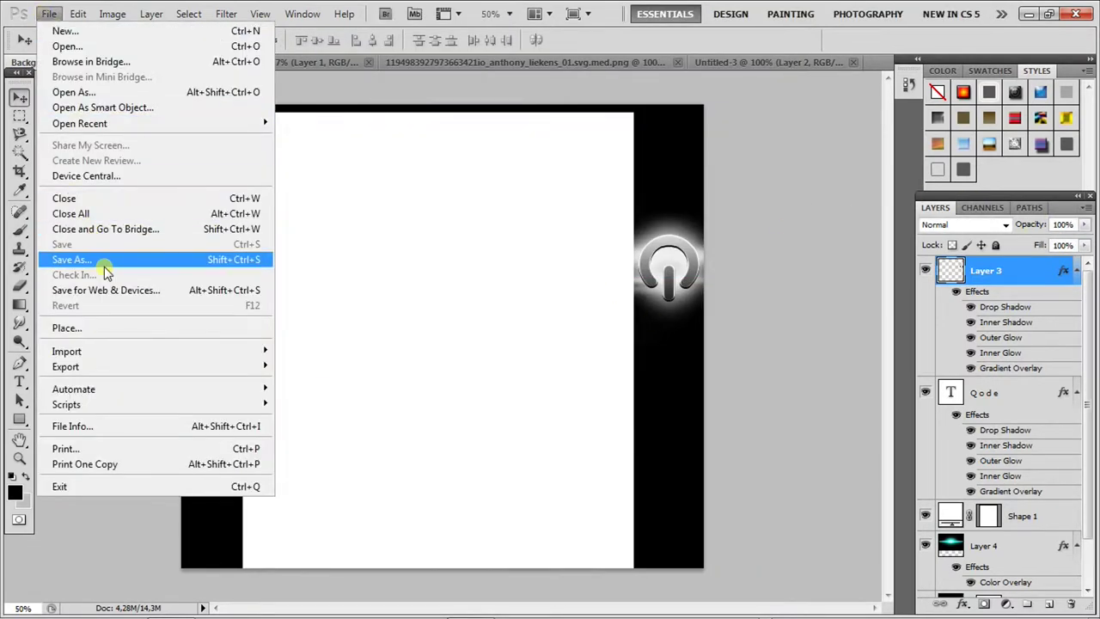
{"action": "left_click", "coordinate": [799, 263]}
Switch to the browser and look over the QodeDnB YouTube channel page
{"action": "left_click", "coordinate": [125, 603]}
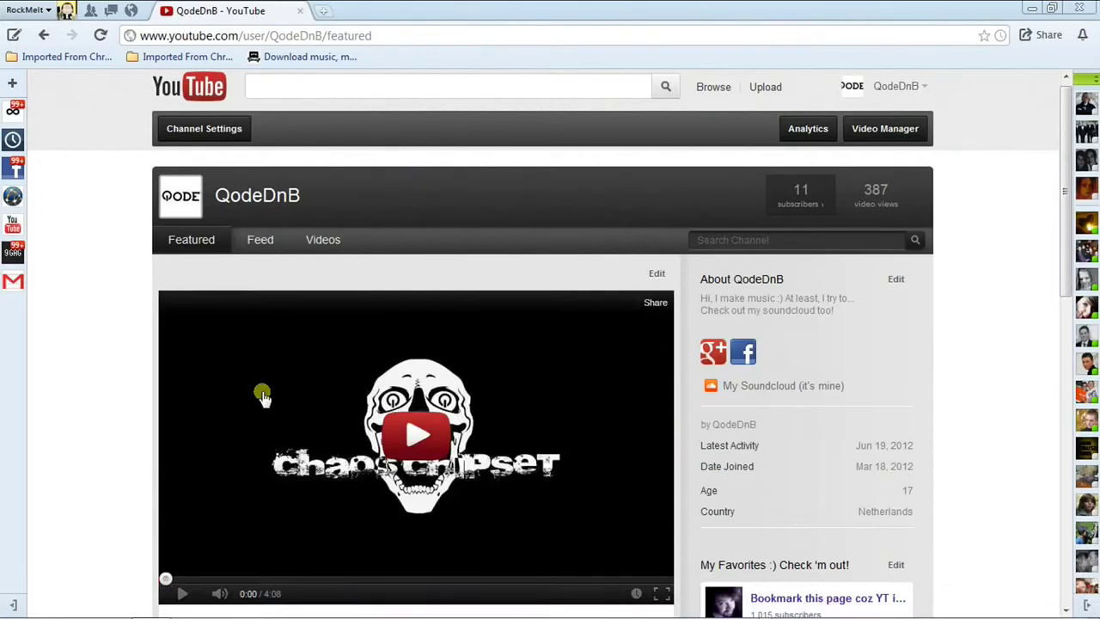
{"action": "scroll", "coordinate": [260, 206], "scroll_direction": "down", "scroll_amount": 2}
{"action": "left_click", "coordinate": [765, 611]}
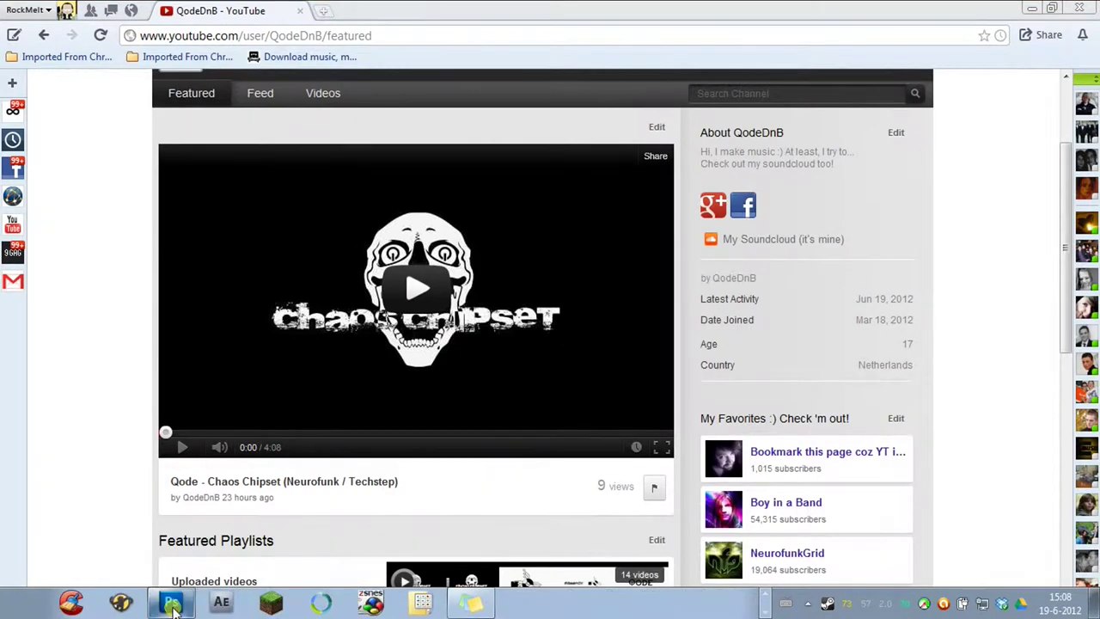
Search the web for Circuit in a new browser tab, close the tab and return to Photoshop
{"action": "left_click", "coordinate": [172, 603]}
{"action": "key", "text": "alt+Tab"}
{"action": "left_click", "coordinate": [323, 11]}
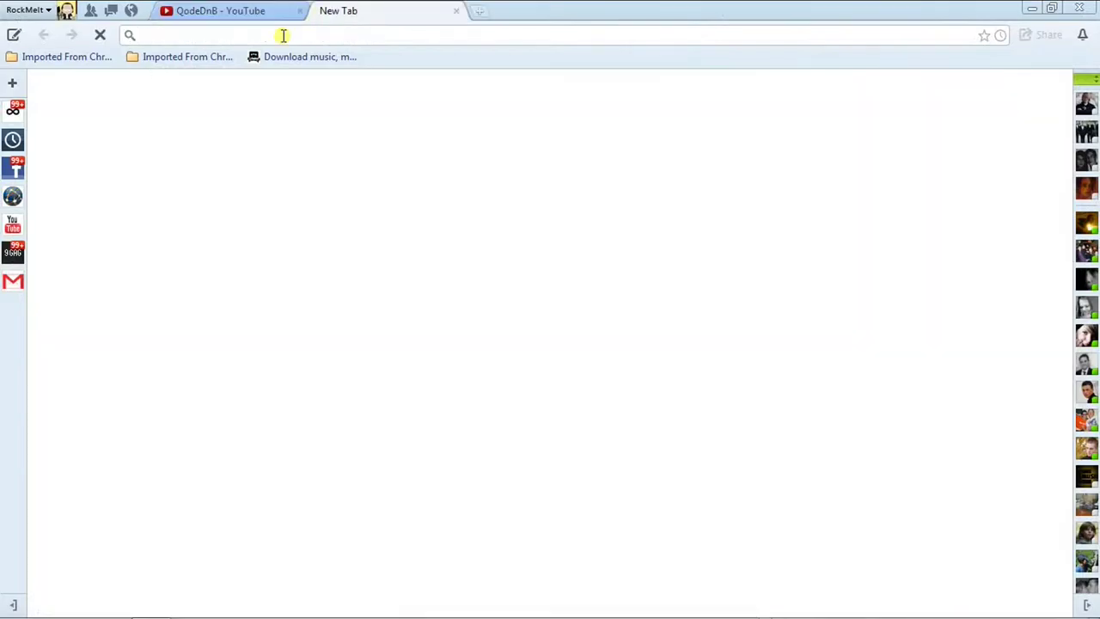
{"action": "type", "text": "Circuit"}
{"action": "key", "text": "Return"}
{"action": "left_click", "coordinate": [456, 11]}
{"action": "key", "text": "alt+Tab"}
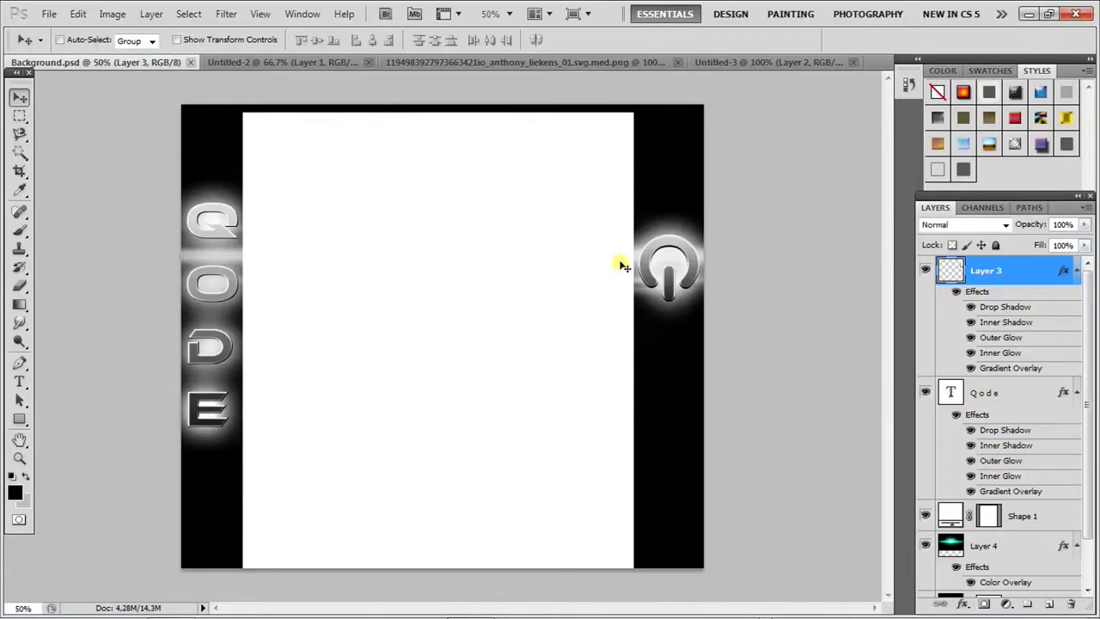
Move the power symbol from the right black strip to the upper end of the left strip, above the Qode lettering
{"action": "left_click", "coordinate": [80, 13]}
{"action": "left_click", "coordinate": [47, 120]}
{"action": "left_click_drag", "start_coordinate": [669, 266], "coordinate": [200, 138]}
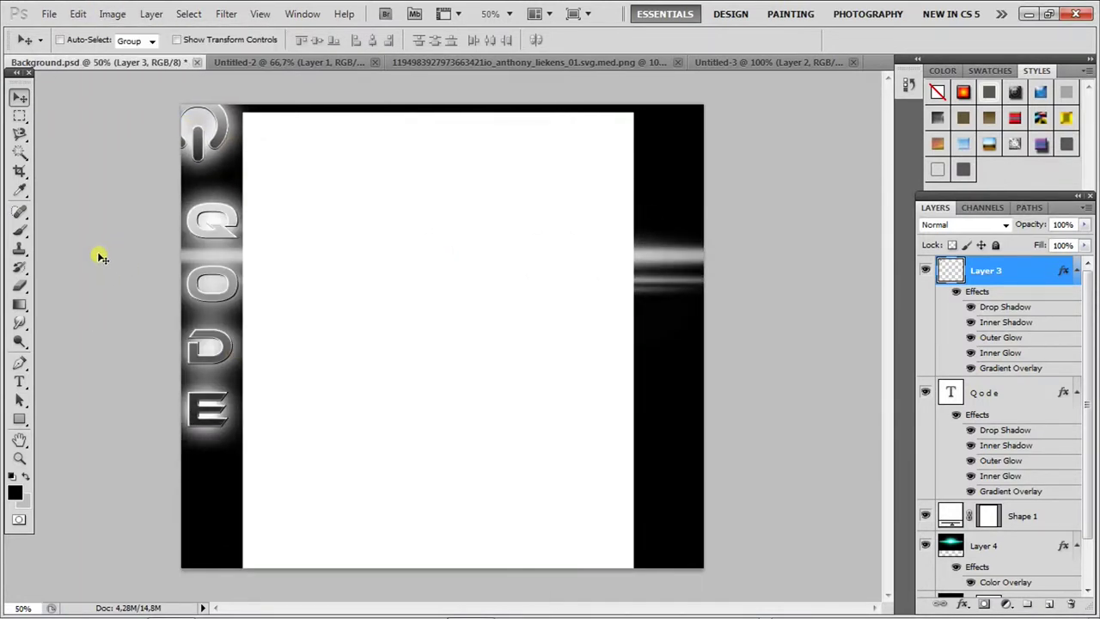
Add vertical DnB lettering on the right black strip and paste the copied glowing layer style onto it
{"action": "left_click", "coordinate": [19, 384]}
{"action": "left_click_drag", "start_coordinate": [587, 203], "coordinate": [879, 481]}
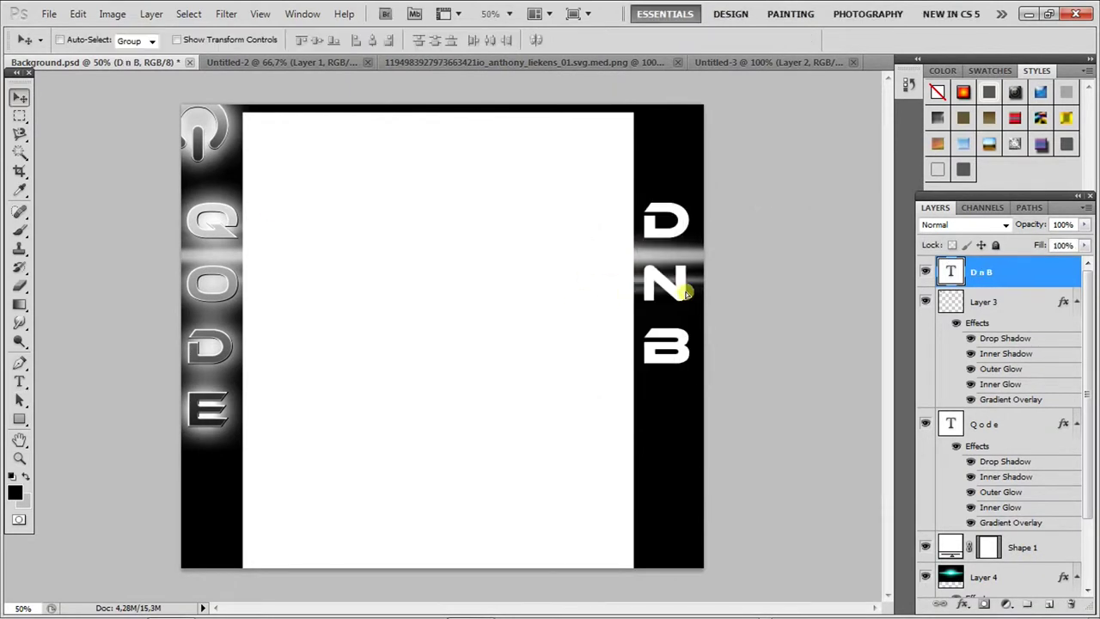
{"action": "left_click_drag", "start_coordinate": [687, 290], "coordinate": [685, 311]}
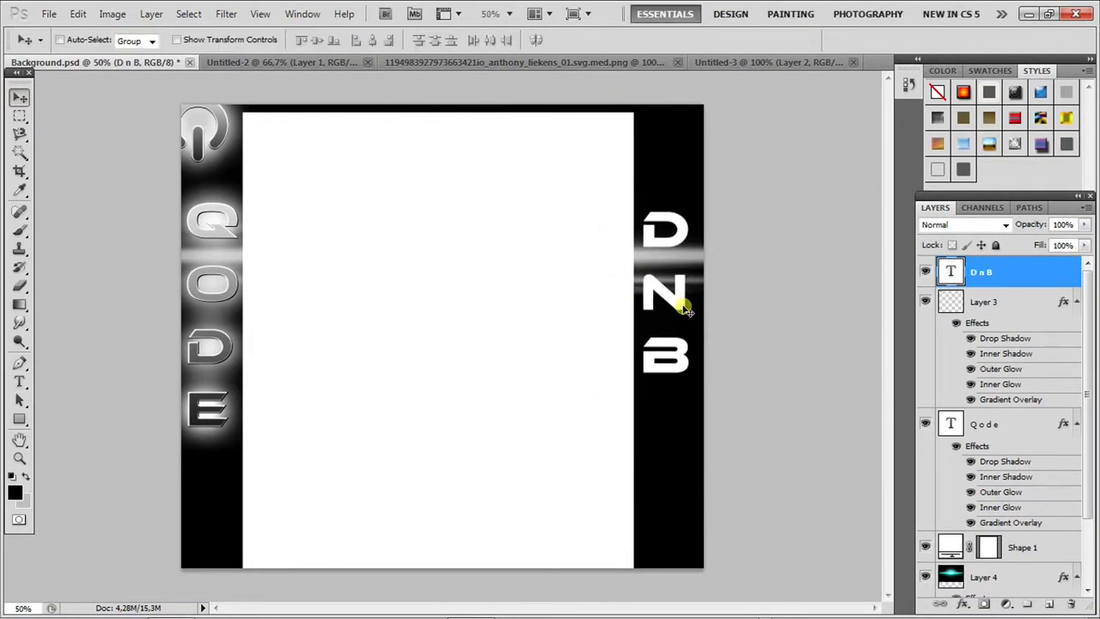
{"action": "right_click", "coordinate": [1007, 272]}
{"action": "left_click", "coordinate": [876, 582]}
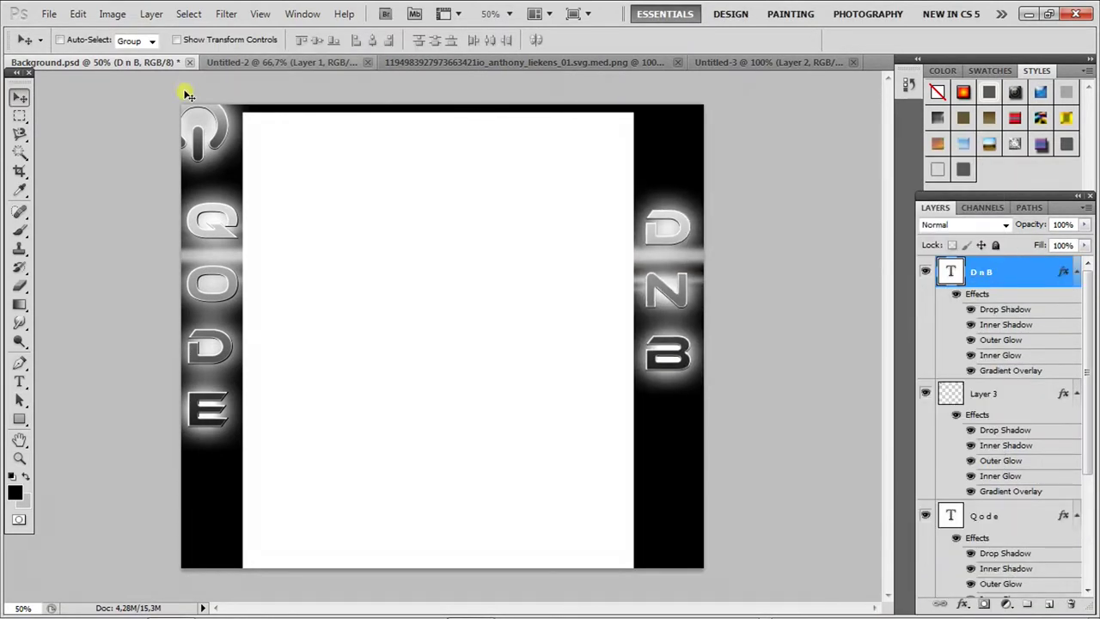
Duplicate the power symbol layer and move the copy to the right black strip below the DnB lettering
{"action": "right_click", "coordinate": [215, 109]}
{"action": "left_click", "coordinate": [283, 115]}
{"action": "right_click", "coordinate": [989, 395]}
{"action": "left_click", "coordinate": [987, 76]}
{"action": "key", "text": "Return"}
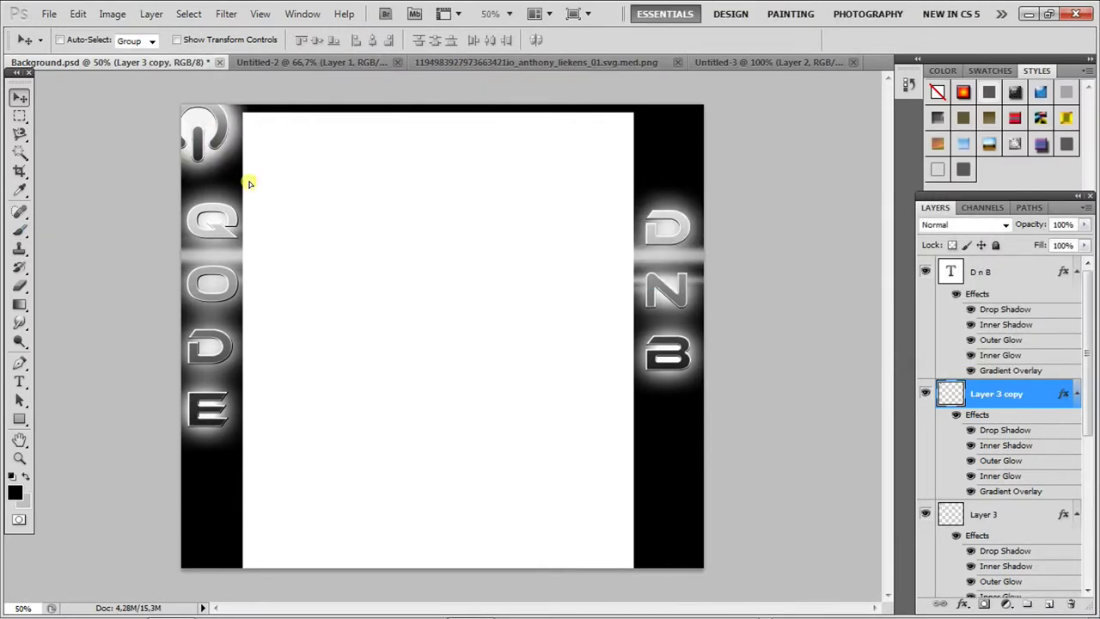
{"action": "left_click_drag", "start_coordinate": [250, 180], "coordinate": [687, 464]}
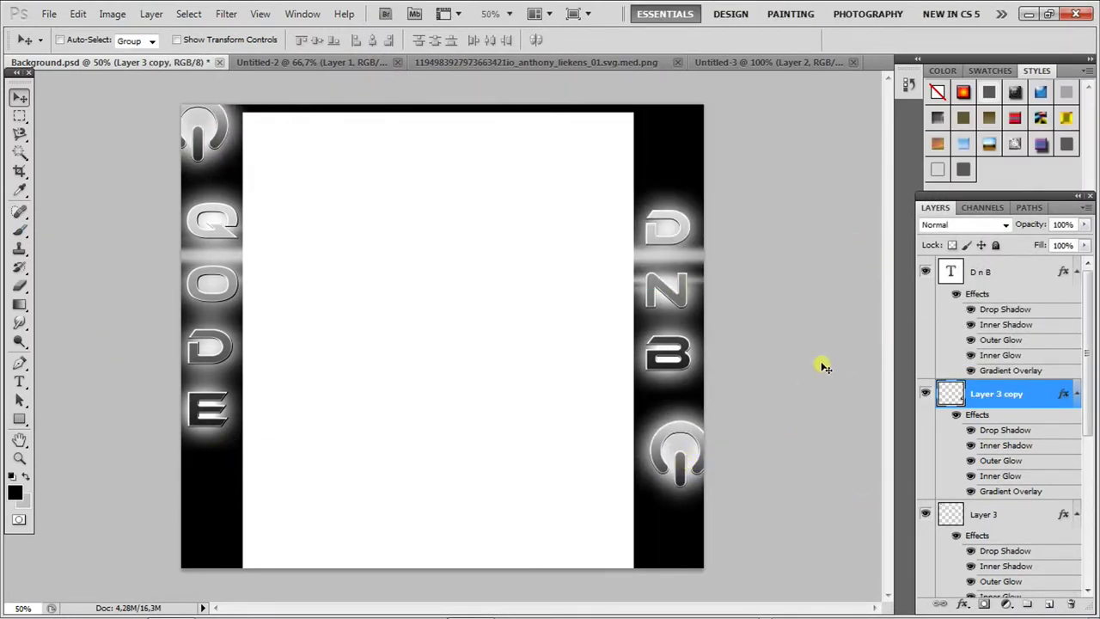
Rasterize the Qode text, convert it to a smart object and rasterize it again to flatten its layer style
{"action": "scroll", "coordinate": [1019, 438], "scroll_direction": "down", "scroll_amount": 5}
{"action": "right_click", "coordinate": [996, 346]}
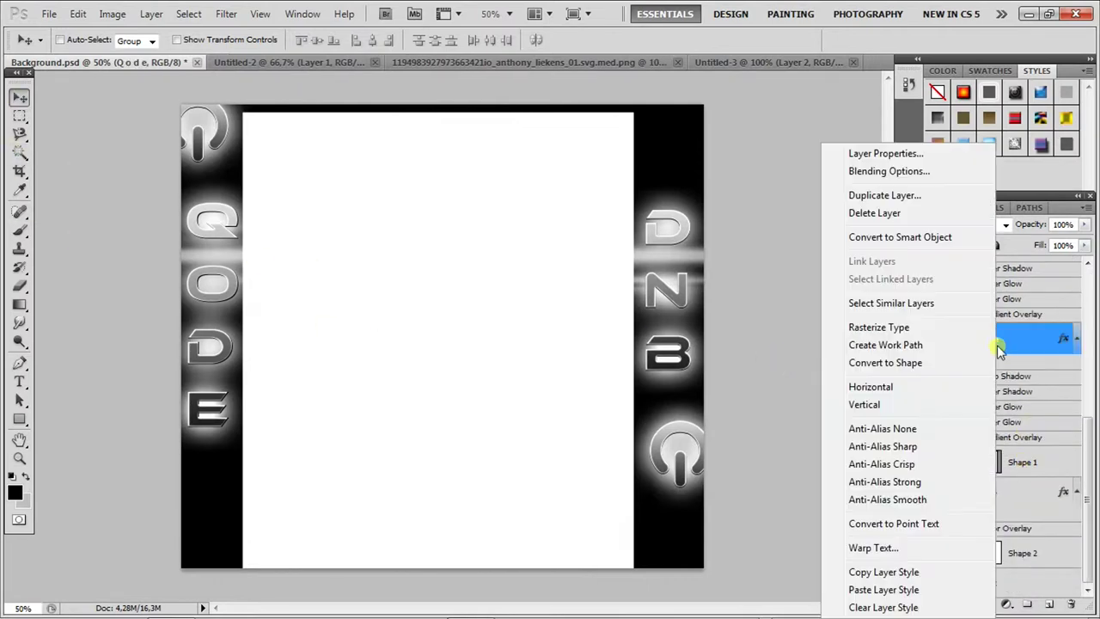
{"action": "left_click", "coordinate": [918, 328]}
{"action": "right_click", "coordinate": [984, 342]}
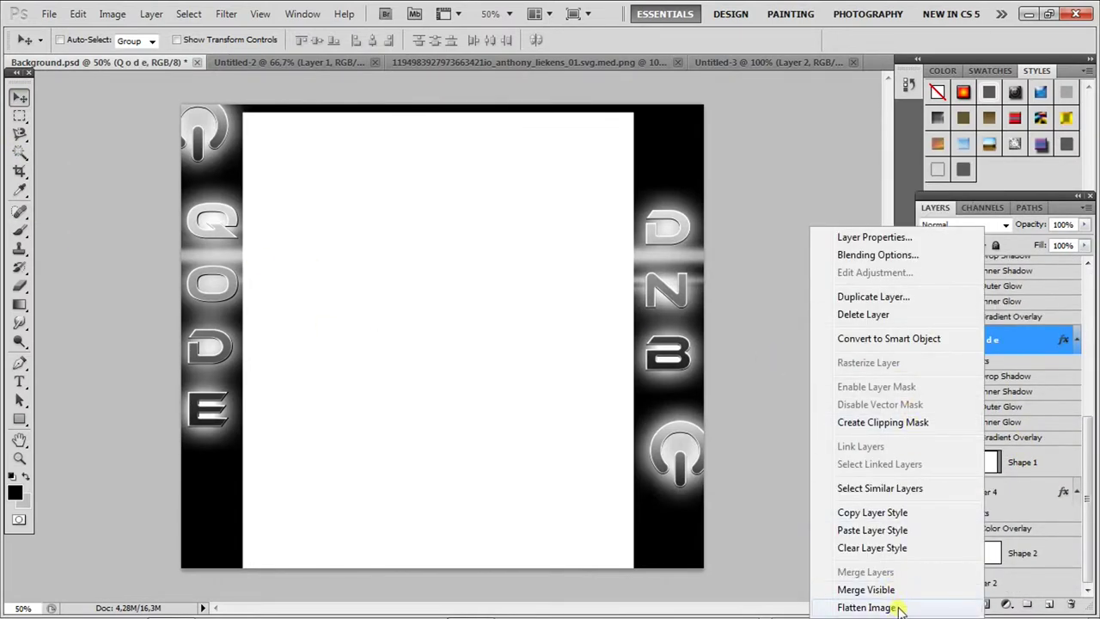
{"action": "left_click", "coordinate": [859, 338]}
{"action": "right_click", "coordinate": [990, 429]}
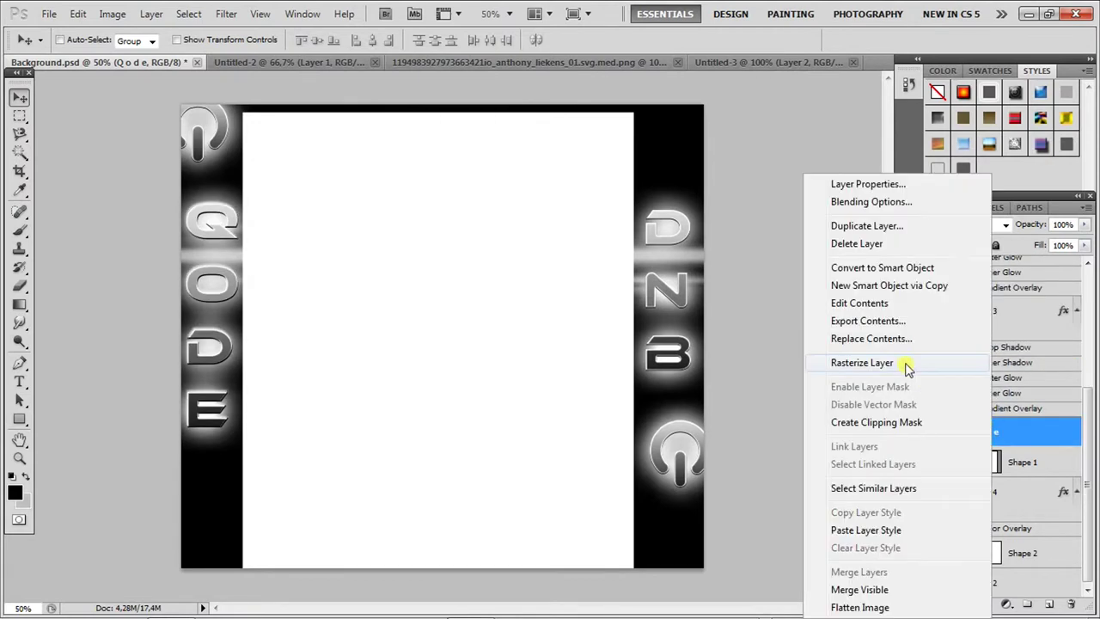
{"action": "left_click", "coordinate": [906, 367]}
Rasterize the DnB text layer and convert it to a smart object
{"action": "scroll", "coordinate": [1002, 344], "scroll_direction": "up", "scroll_amount": 5}
{"action": "right_click", "coordinate": [1002, 272]}
{"action": "left_click", "coordinate": [918, 327]}
{"action": "right_click", "coordinate": [949, 311]}
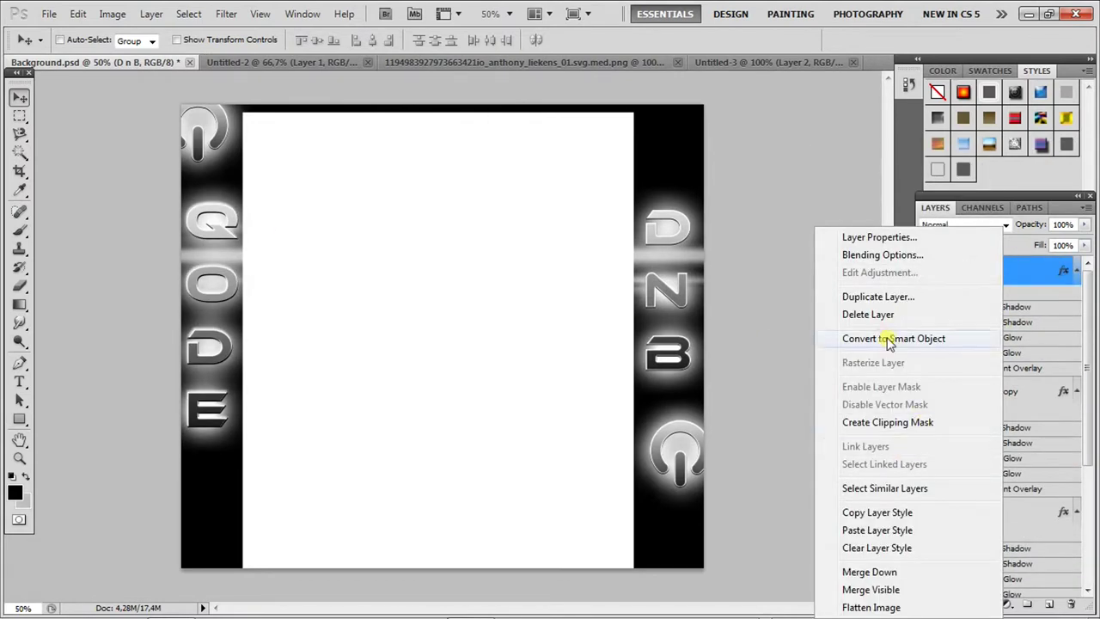
{"action": "left_click", "coordinate": [889, 336]}
Free-transform the DnB lettering into a perspective shape whose inner edge is taller than its outer edge
{"action": "key", "text": "ctrl+t"}
{"action": "left_click_drag", "start_coordinate": [619, 290], "coordinate": [633, 289]}
{"action": "left_click_drag", "start_coordinate": [635, 396], "coordinate": [617, 405]}
{"action": "left_click_drag", "start_coordinate": [634, 183], "coordinate": [620, 171]}
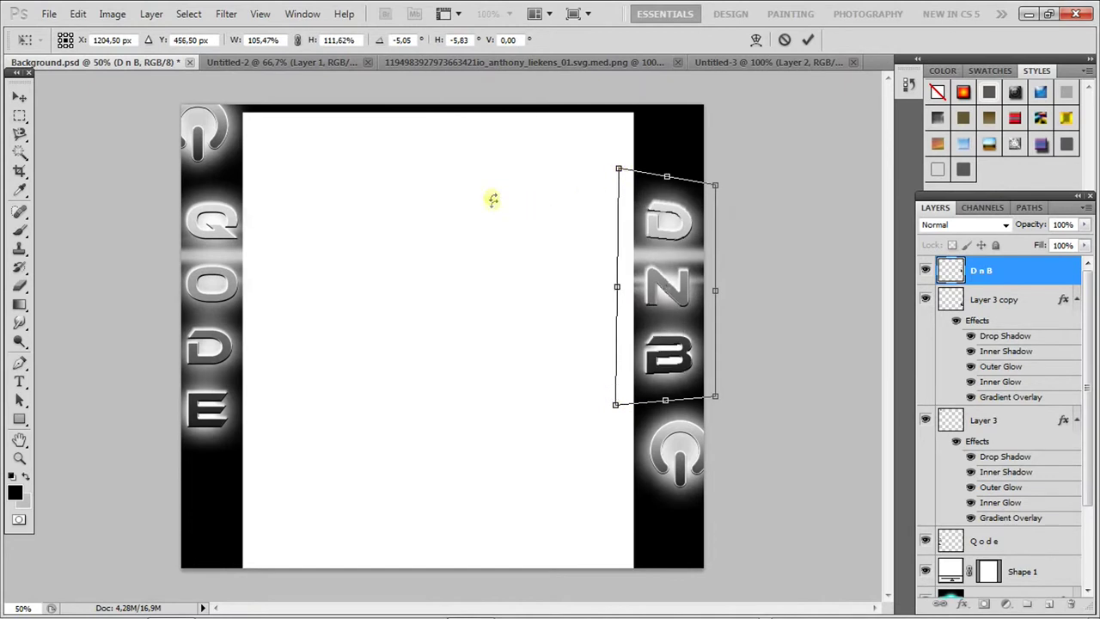
{"action": "key", "text": "Return"}
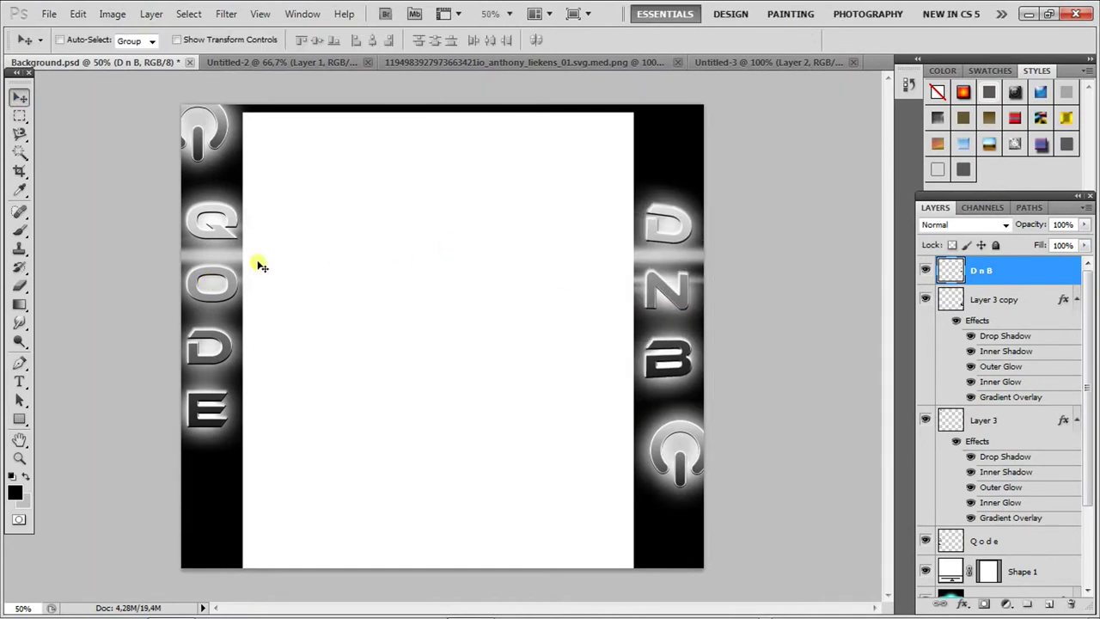
Free-transform the Qode lettering to a narrower perspective shape with a taller inner edge, and recentre it in the left strip
{"action": "right_click", "coordinate": [228, 224]}
{"action": "left_click", "coordinate": [236, 233]}
{"action": "key", "text": "ctrl+t"}
{"action": "left_click_drag", "start_coordinate": [263, 316], "coordinate": [254, 316]}
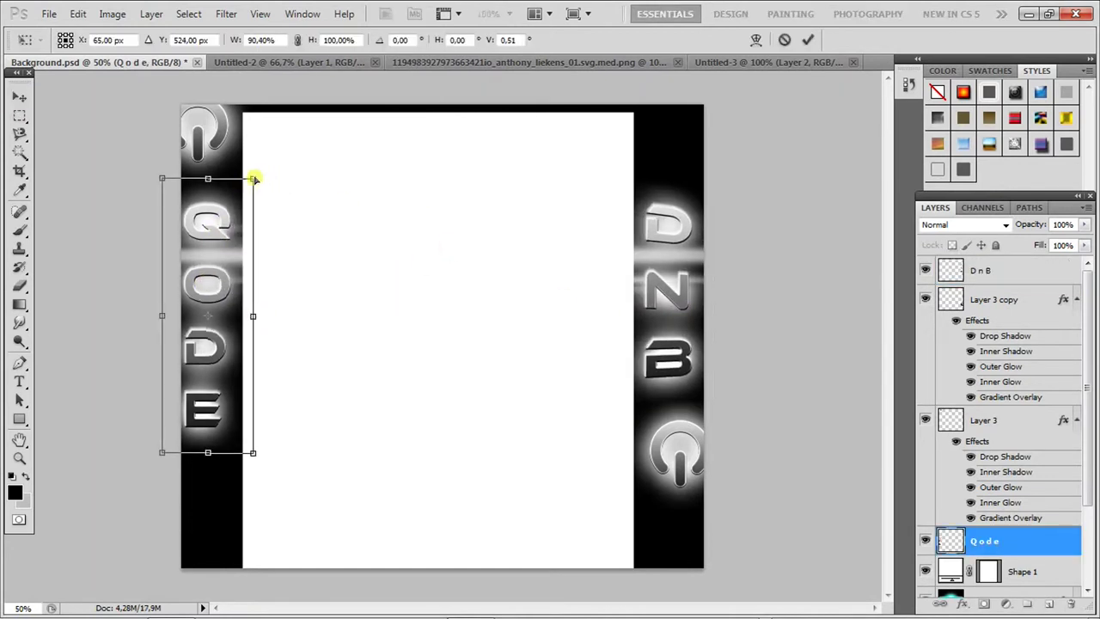
{"action": "left_click_drag", "start_coordinate": [253, 179], "coordinate": [253, 167]}
{"action": "left_click_drag", "start_coordinate": [253, 453], "coordinate": [254, 470]}
{"action": "left_click_drag", "start_coordinate": [207, 386], "coordinate": [212, 384]}
{"action": "left_click", "coordinate": [20, 98]}
{"action": "key", "text": "Return"}
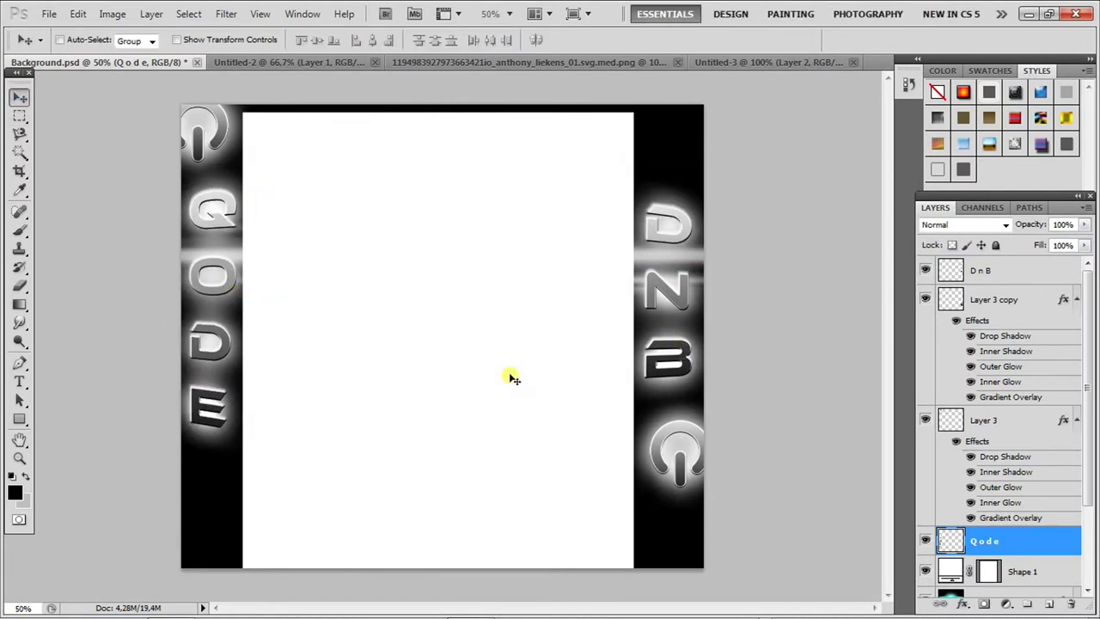
Try the left strip's power symbol below the Qode lettering and nudge it right
{"action": "key", "text": "ctrl+z"}
{"action": "left_click_drag", "start_coordinate": [194, 119], "coordinate": [232, 520]}
{"action": "right_click", "coordinate": [221, 131]}
{"action": "left_click", "coordinate": [232, 140]}
{"action": "key", "text": "Right"}
{"action": "key", "text": "Right"}
{"action": "key", "text": "Right"}
{"action": "key", "text": "Right"}
{"action": "key", "text": "Right"}
{"action": "key", "text": "Right"}
{"action": "key", "text": "Right"}
{"action": "key", "text": "Right"}
Delete the power symbol from the left black strip
{"action": "right_click", "coordinate": [216, 501]}
{"action": "left_click", "coordinate": [234, 510]}
{"action": "key", "text": "Delete"}
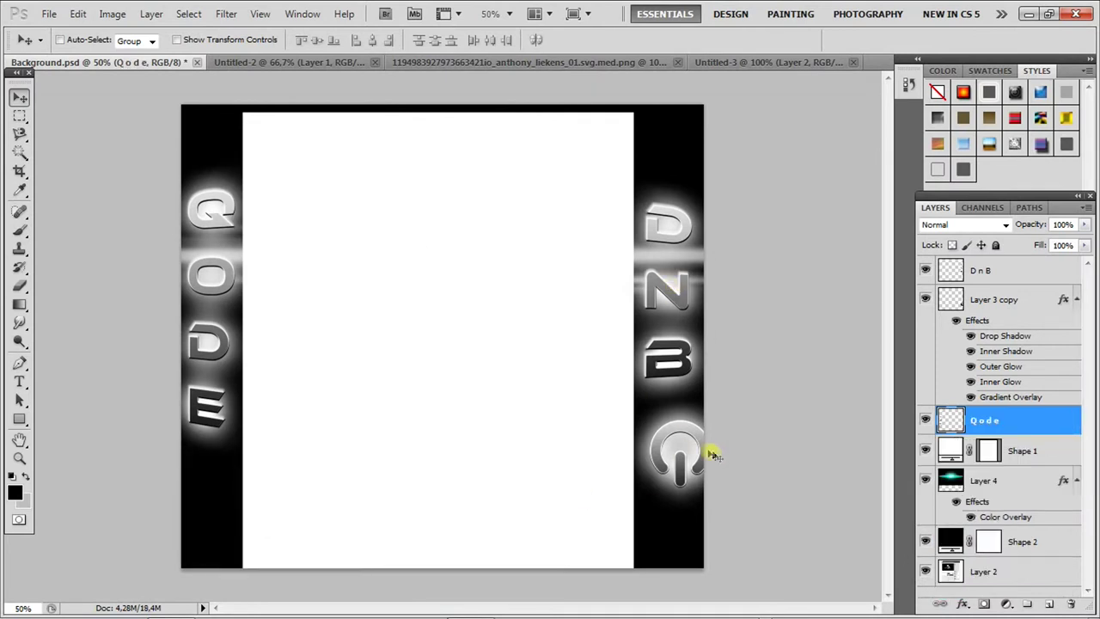
Nudge the Qode lettering right and move the remaining power symbol lower in the right black strip
{"action": "key", "text": "Right"}
{"action": "key", "text": "Right"}
{"action": "key", "text": "Right"}
{"action": "key", "text": "Right"}
{"action": "key", "text": "Right"}
{"action": "key", "text": "Right"}
{"action": "left_click", "coordinate": [683, 442], "text": "ctrl"}
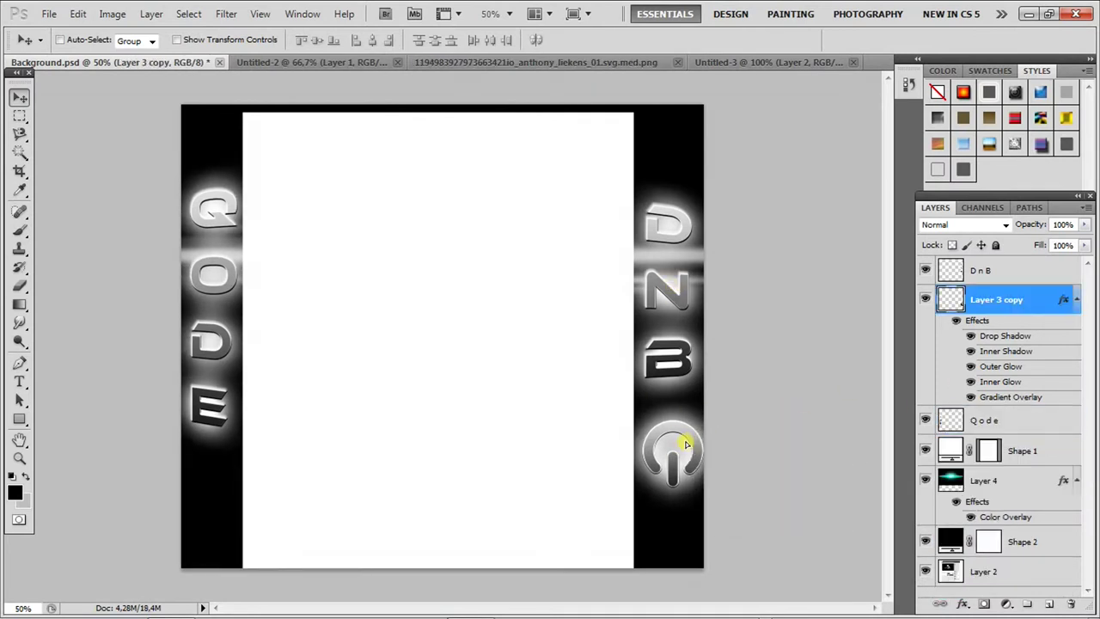
{"action": "left_click_drag", "start_coordinate": [682, 442], "coordinate": [692, 476]}
Save the document as Background in Photoshop format in the Project QODE folder, replacing the existing file
{"action": "left_click", "coordinate": [49, 14]}
{"action": "left_click", "coordinate": [76, 261]}
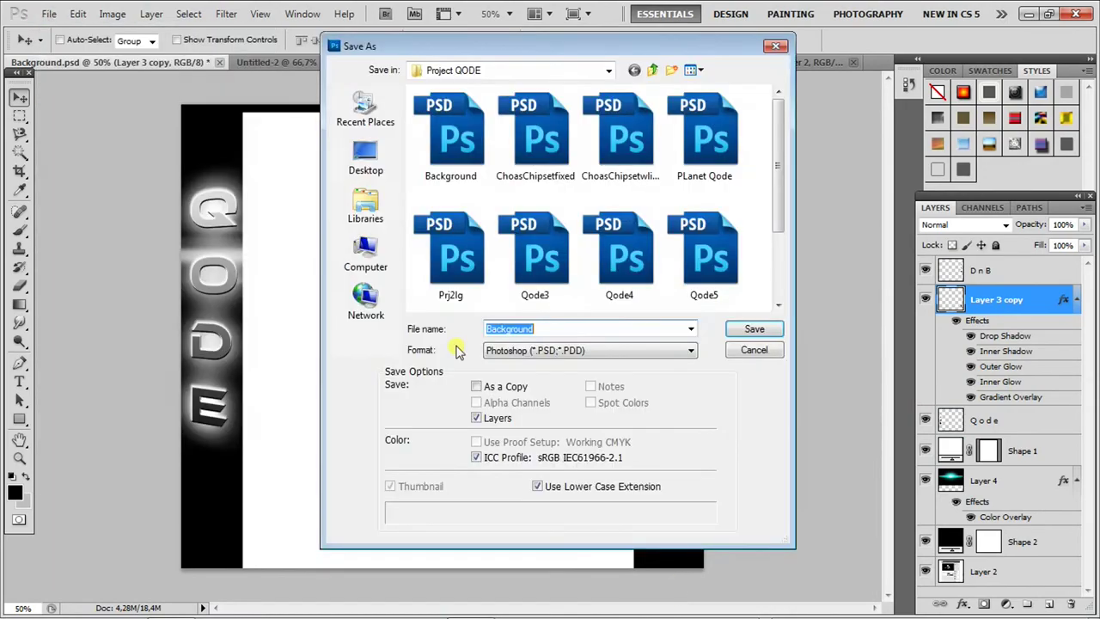
{"action": "left_click", "coordinate": [753, 327]}
{"action": "left_click", "coordinate": [475, 246]}
{"action": "left_click", "coordinate": [730, 187]}
{"action": "left_click", "coordinate": [849, 597]}
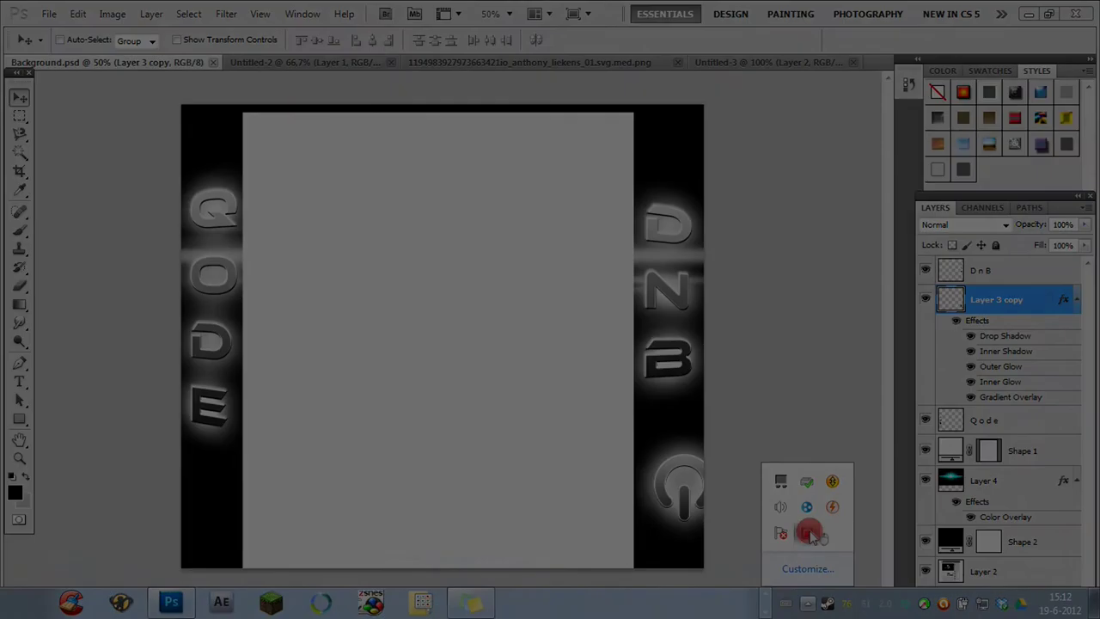